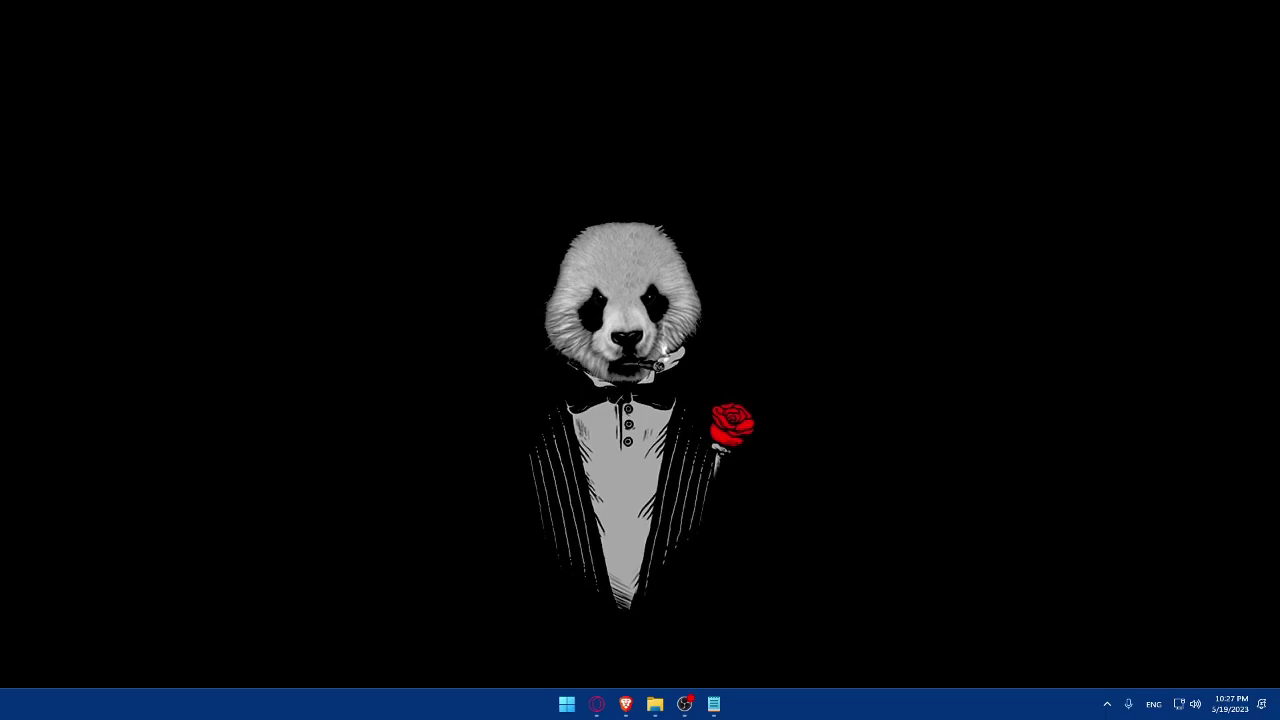
- Launch Brave and load wizzair.com, then select the language part of the resulting address
click(632, 704)
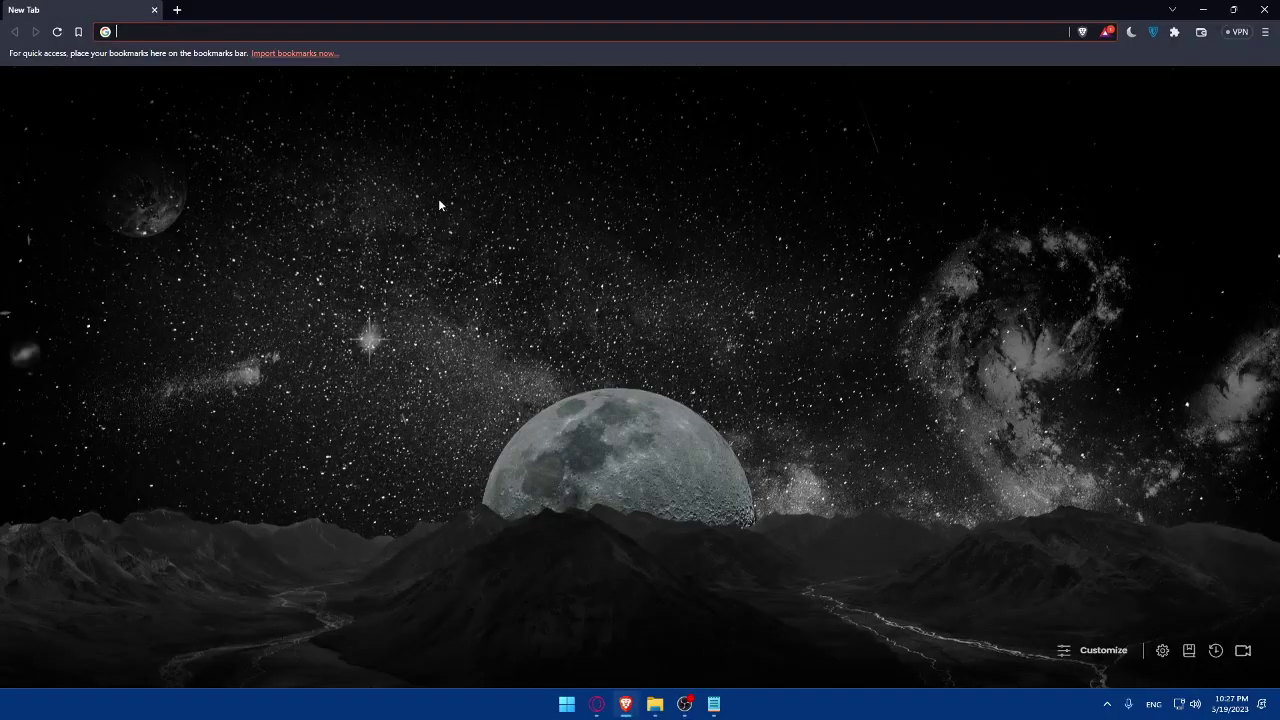
click(383, 283)
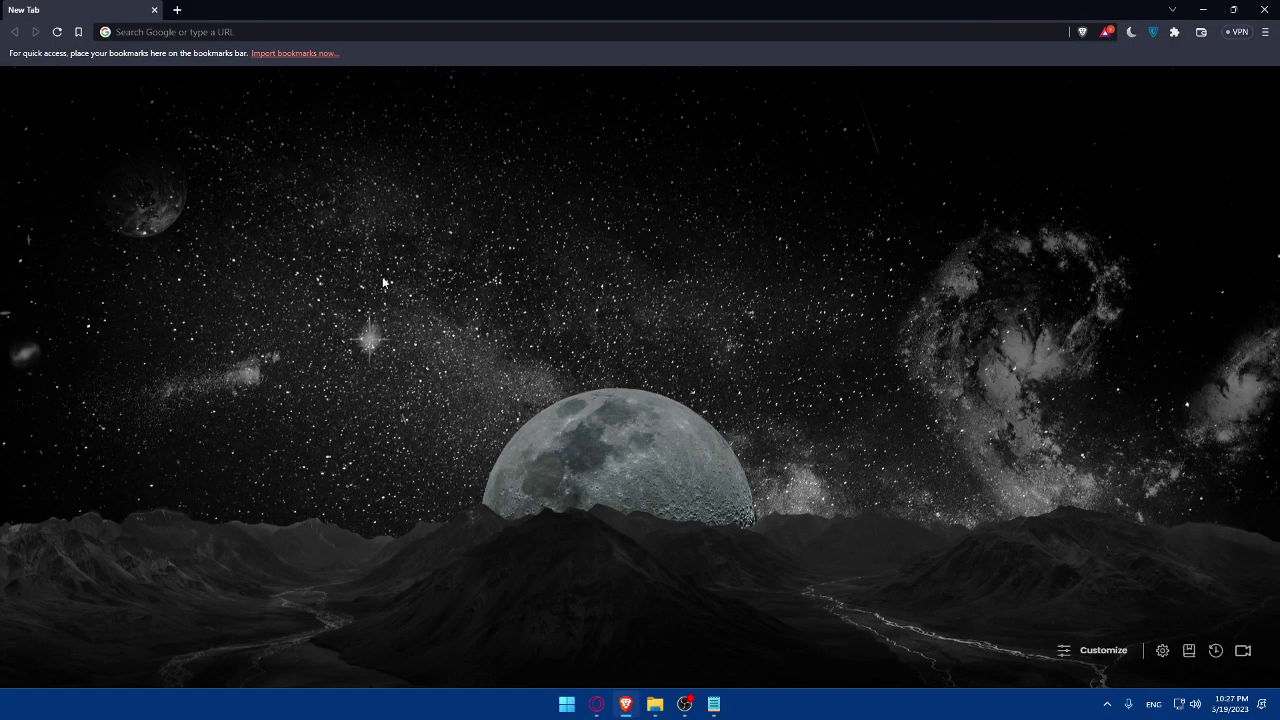
click(201, 34)
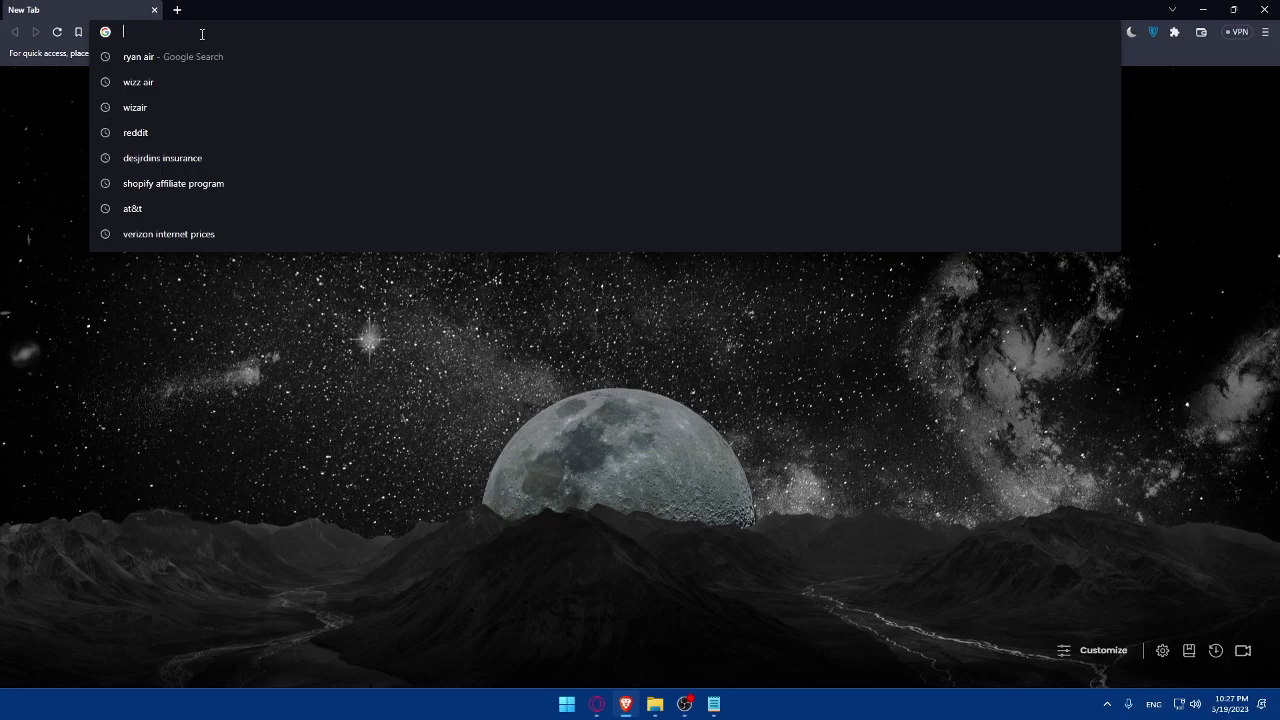
text(wizzair)
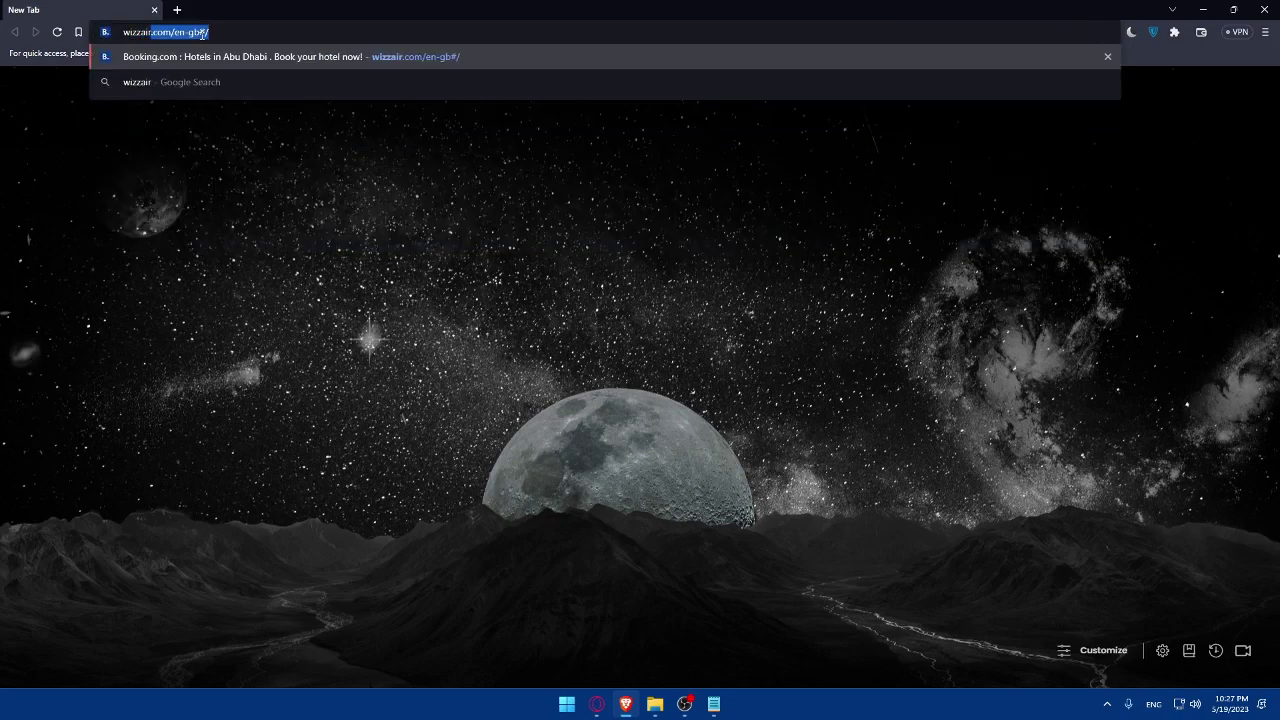
text(.com)
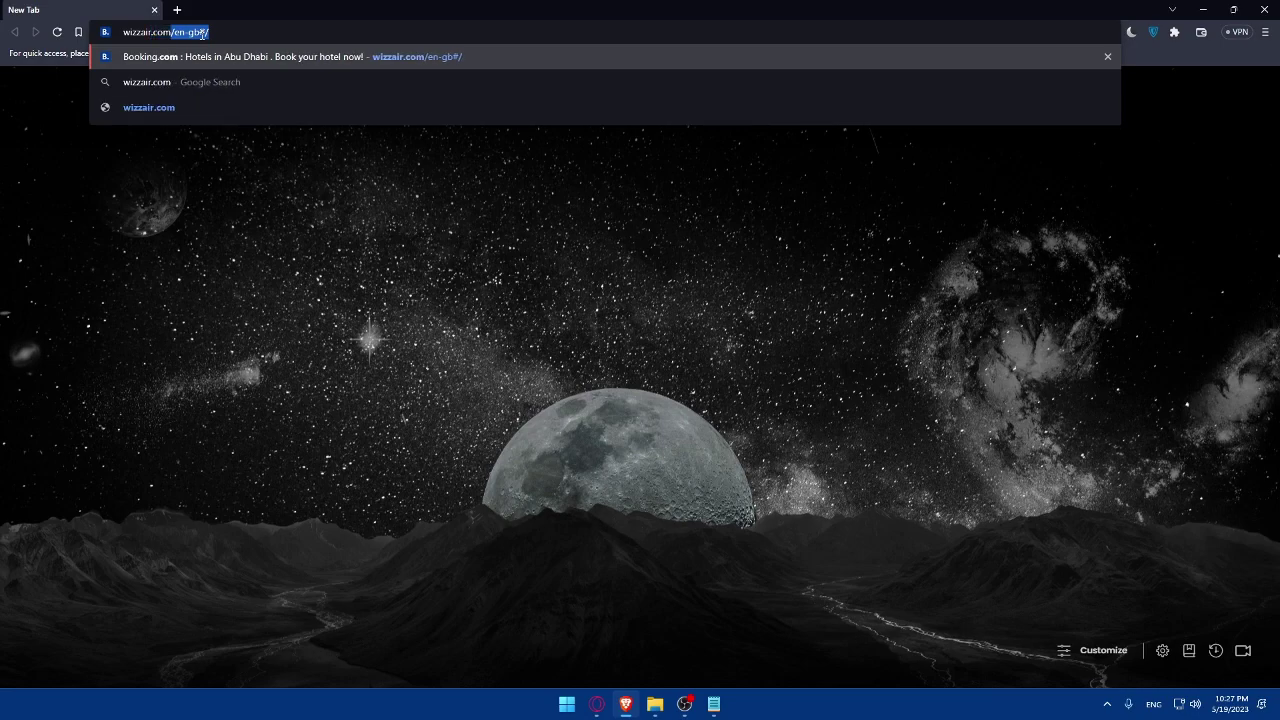
key(Return)
drag(212, 32, 194, 32)
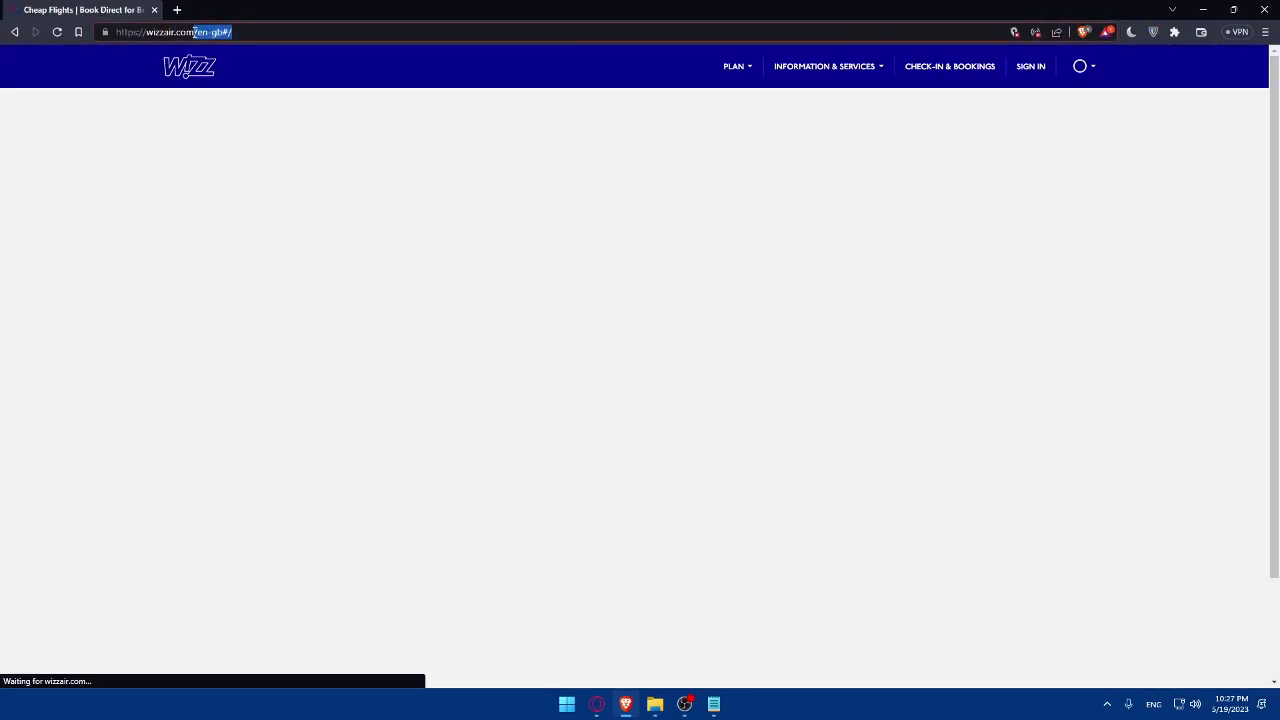
- Reload the plain wizzair.com address and bring up the Find booking form from Check-in & Bookings
key(BackSpace)
key(Return)
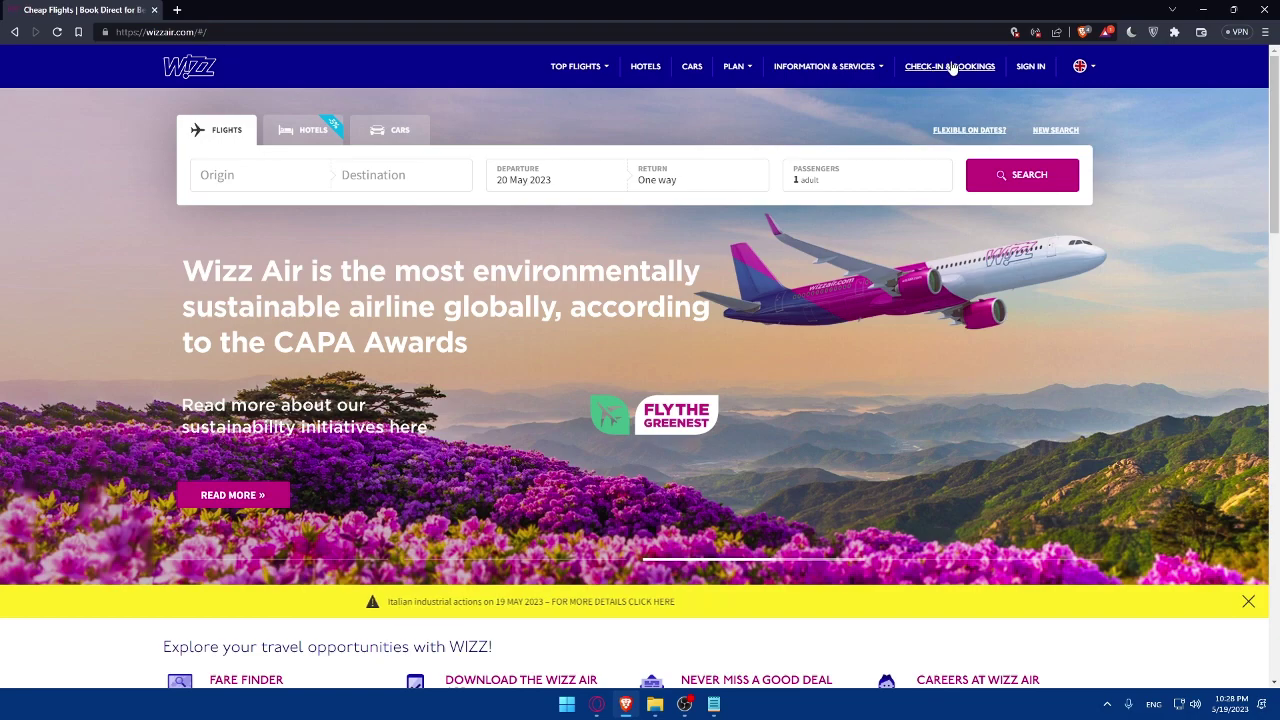
click(944, 68)
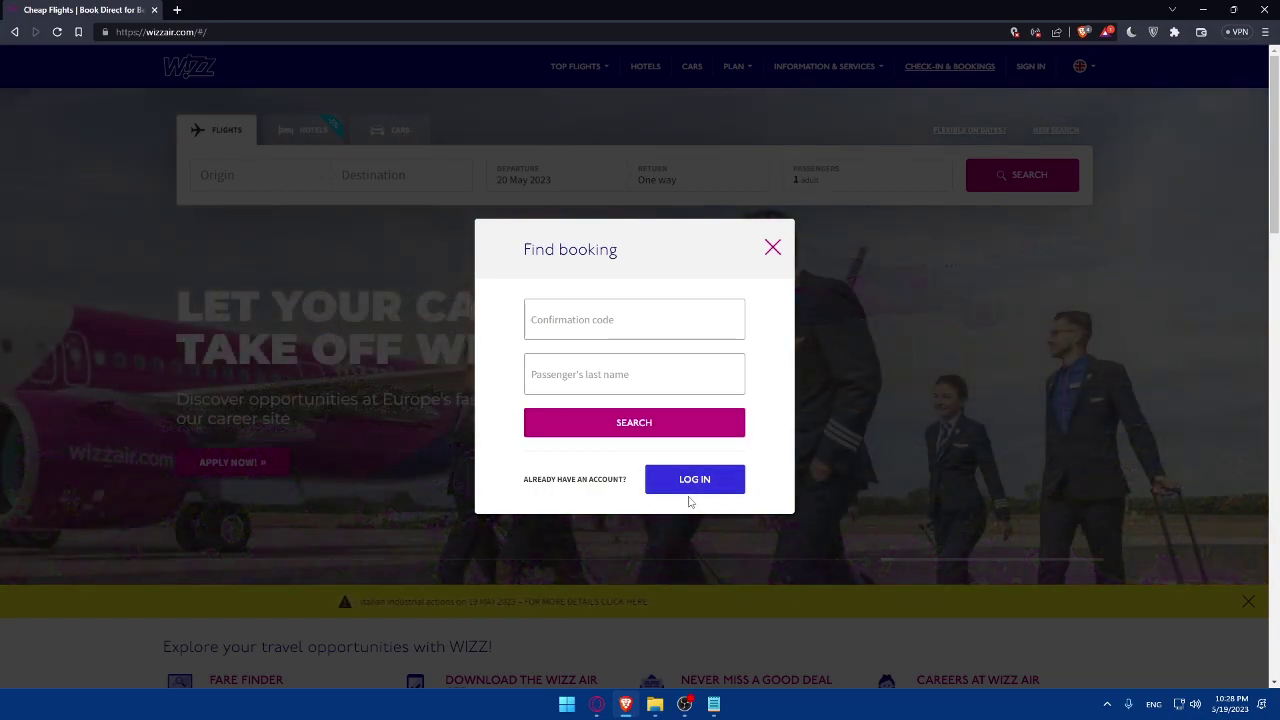
- Dismiss the Find booking dialog to get back to the empty flight search form
click(773, 247)
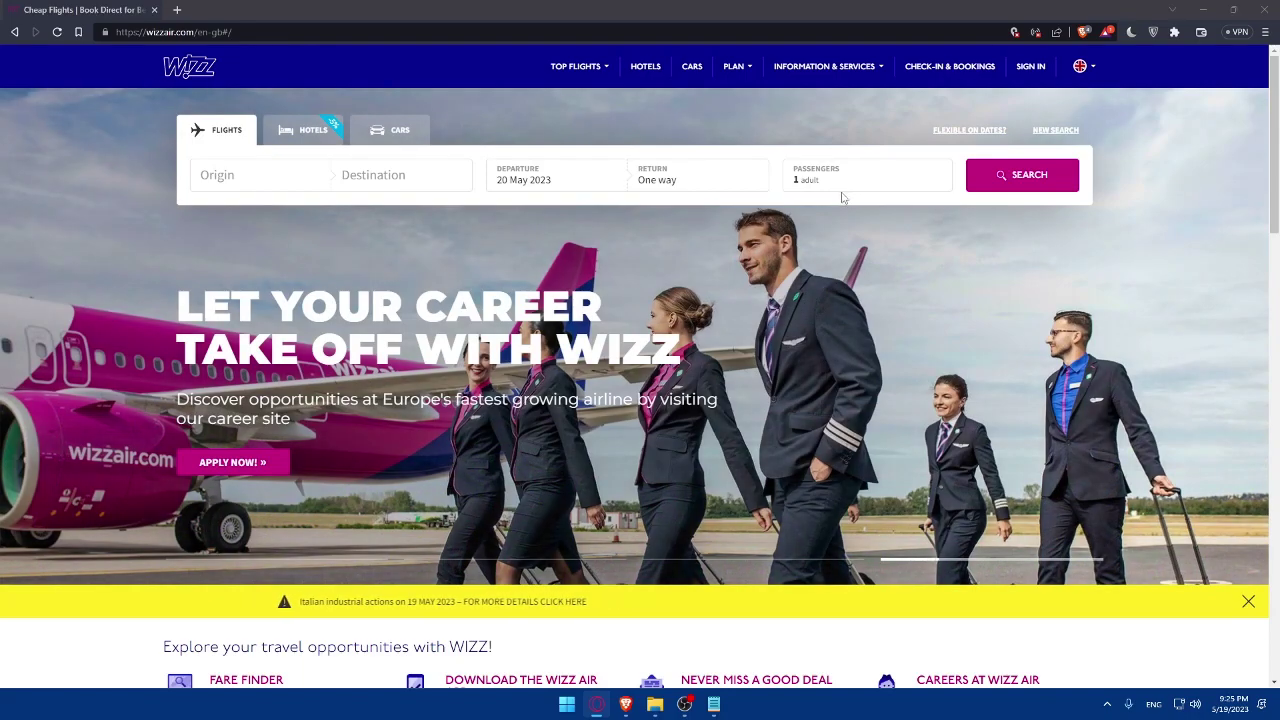
scroll(845, 196, down, 3)
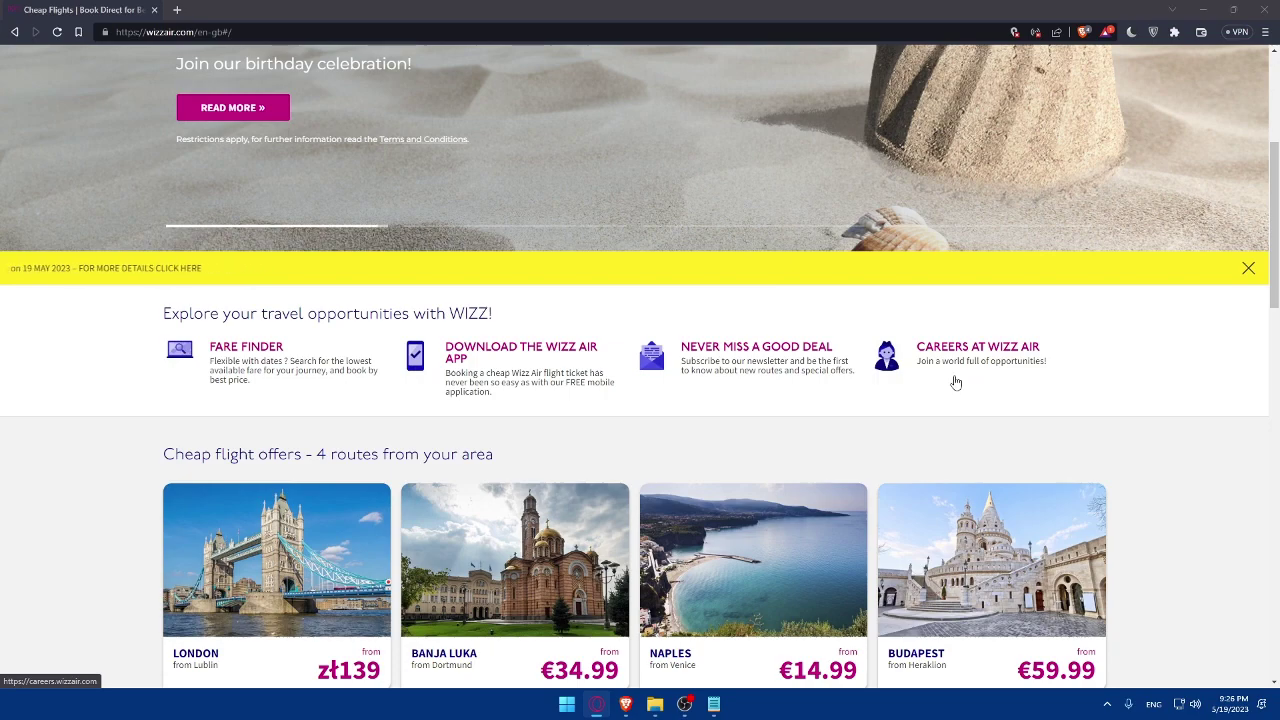
scroll(951, 380, down, 1)
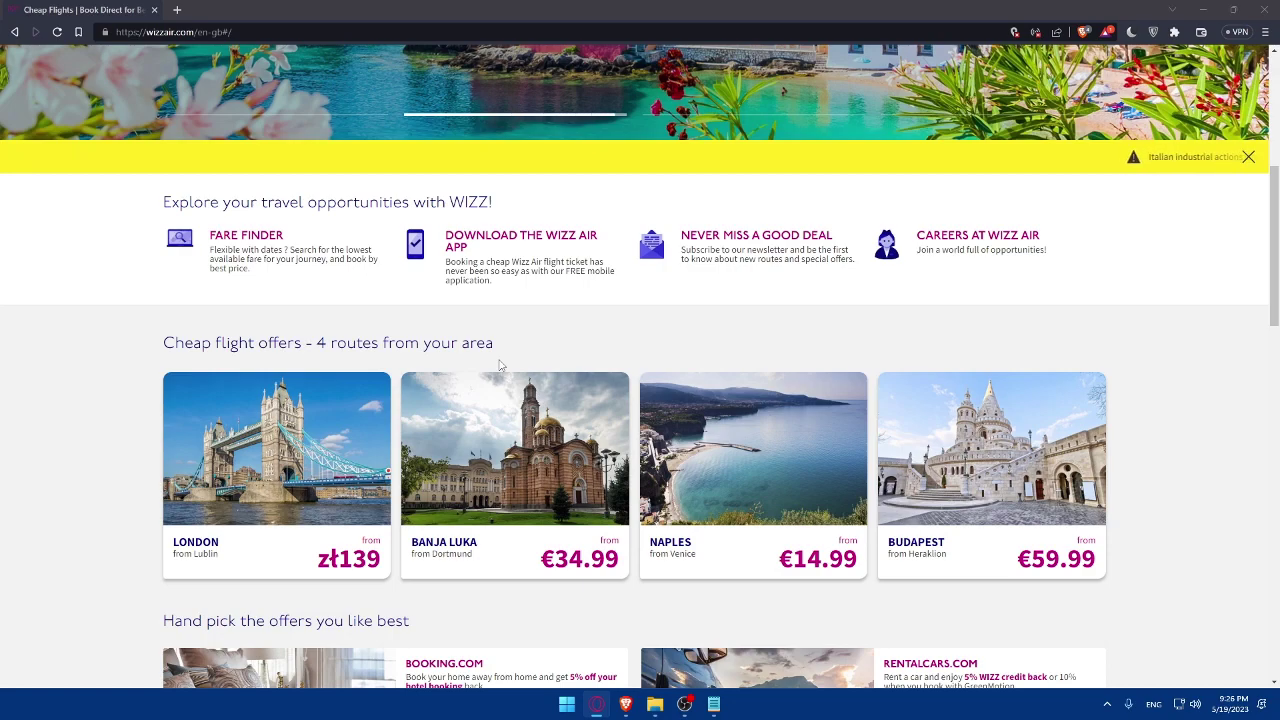
scroll(500, 365, down, 1)
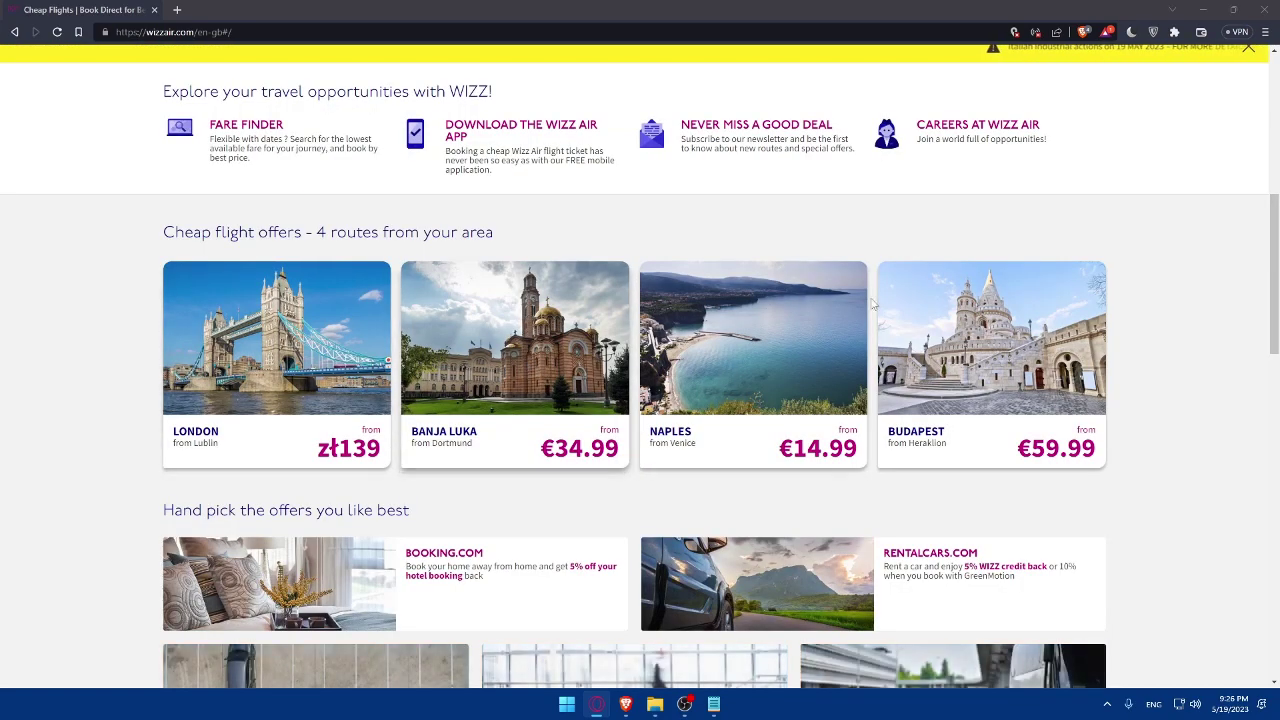
scroll(820, 271, down, 2)
scroll(665, 245, up, 7)
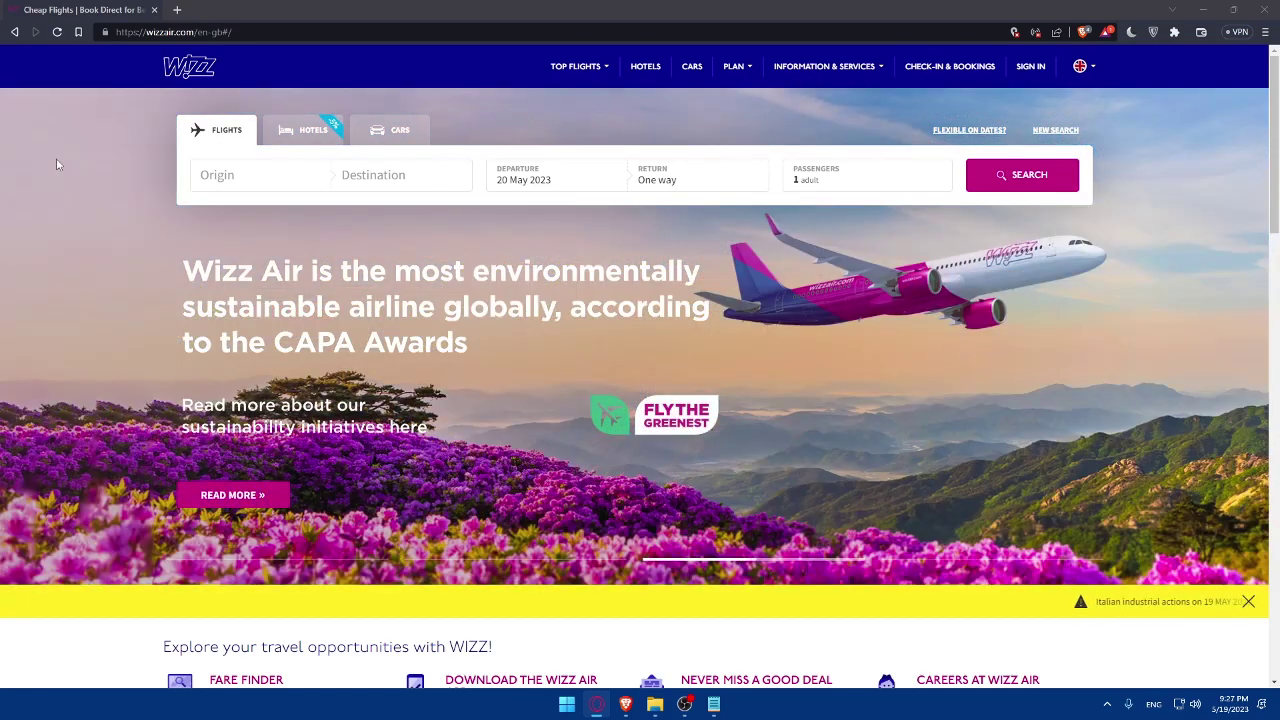
- Search one-way flights from Bahrain to Abu Dhabi on 31 May for 2 passengers
click(227, 168)
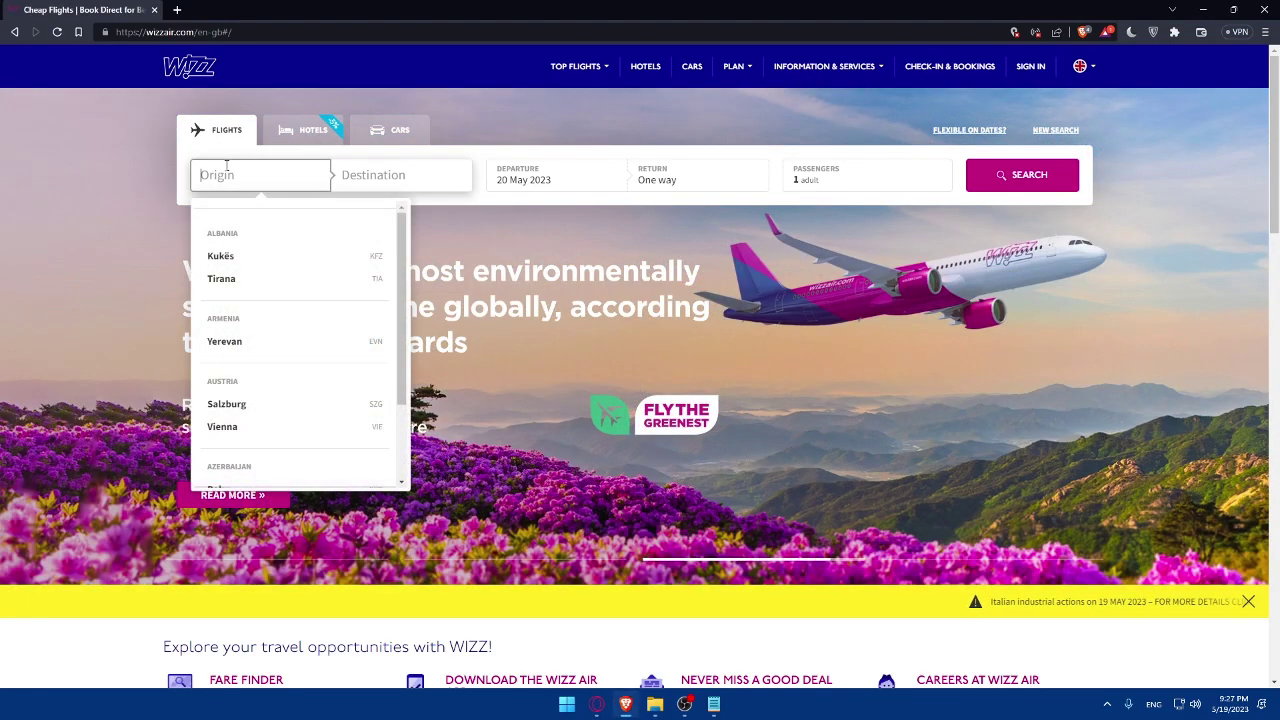
scroll(242, 262, down, 3)
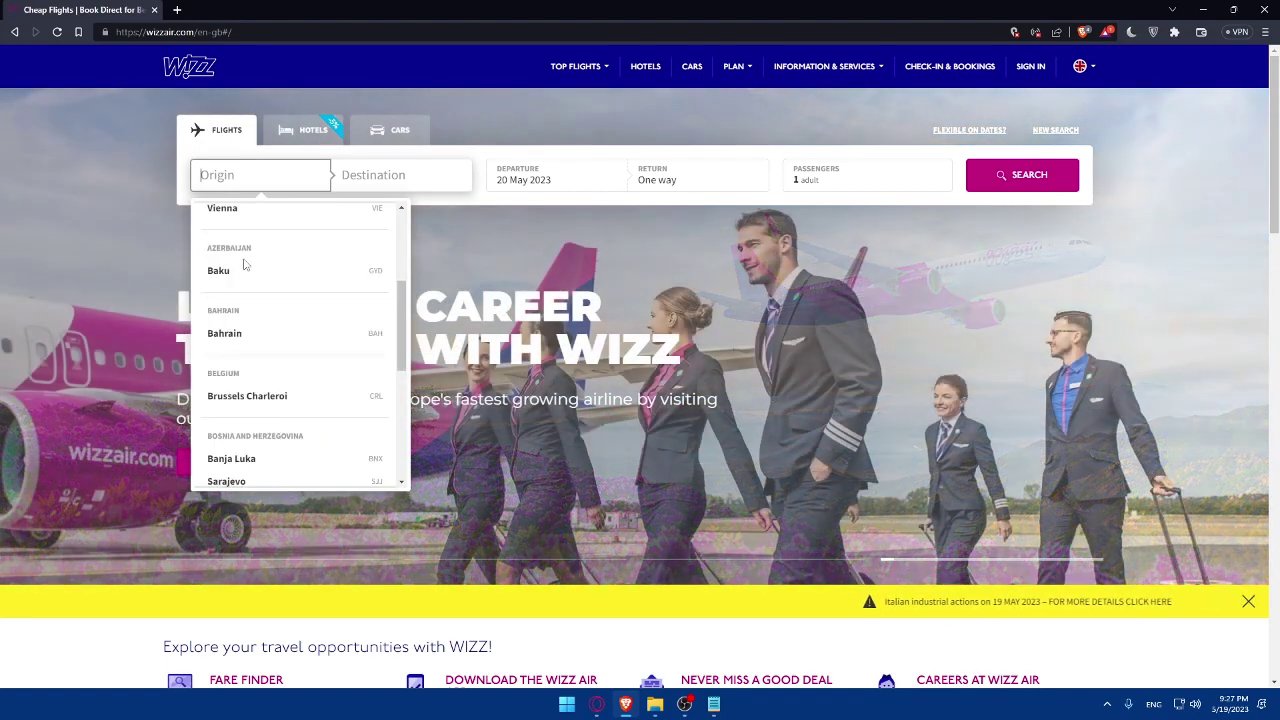
scroll(243, 290, up, 2)
click(243, 445)
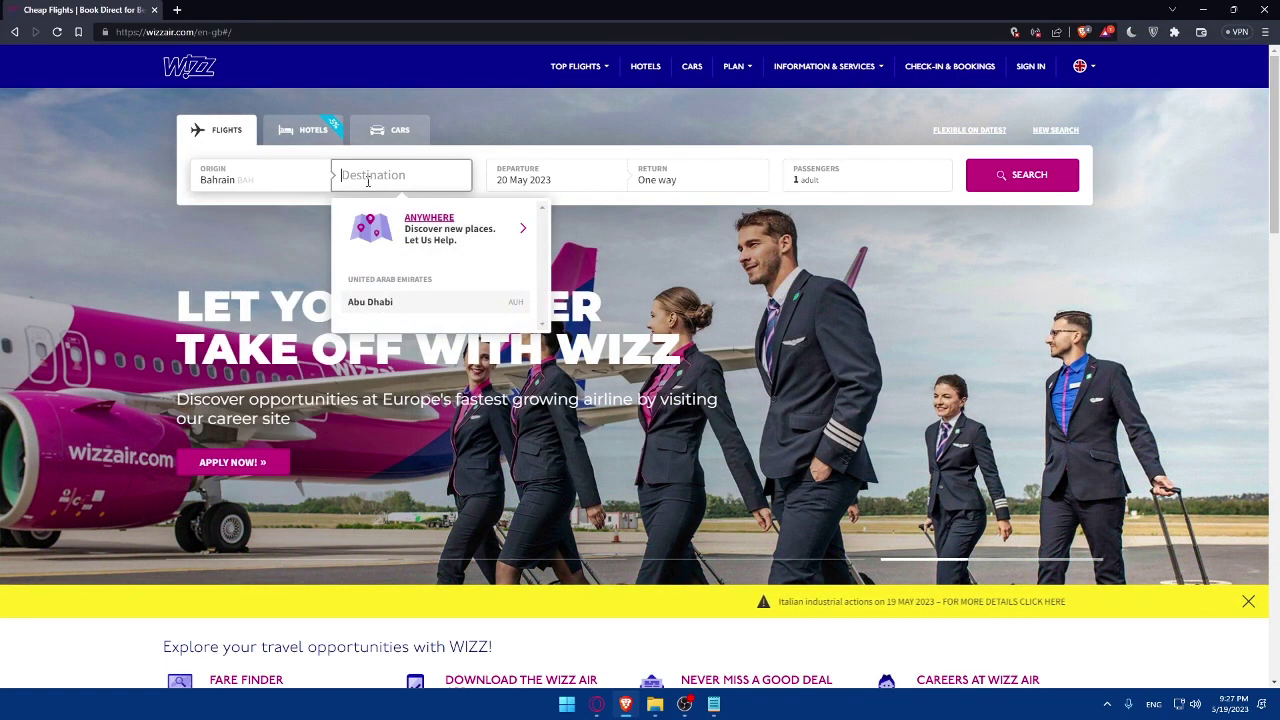
click(405, 304)
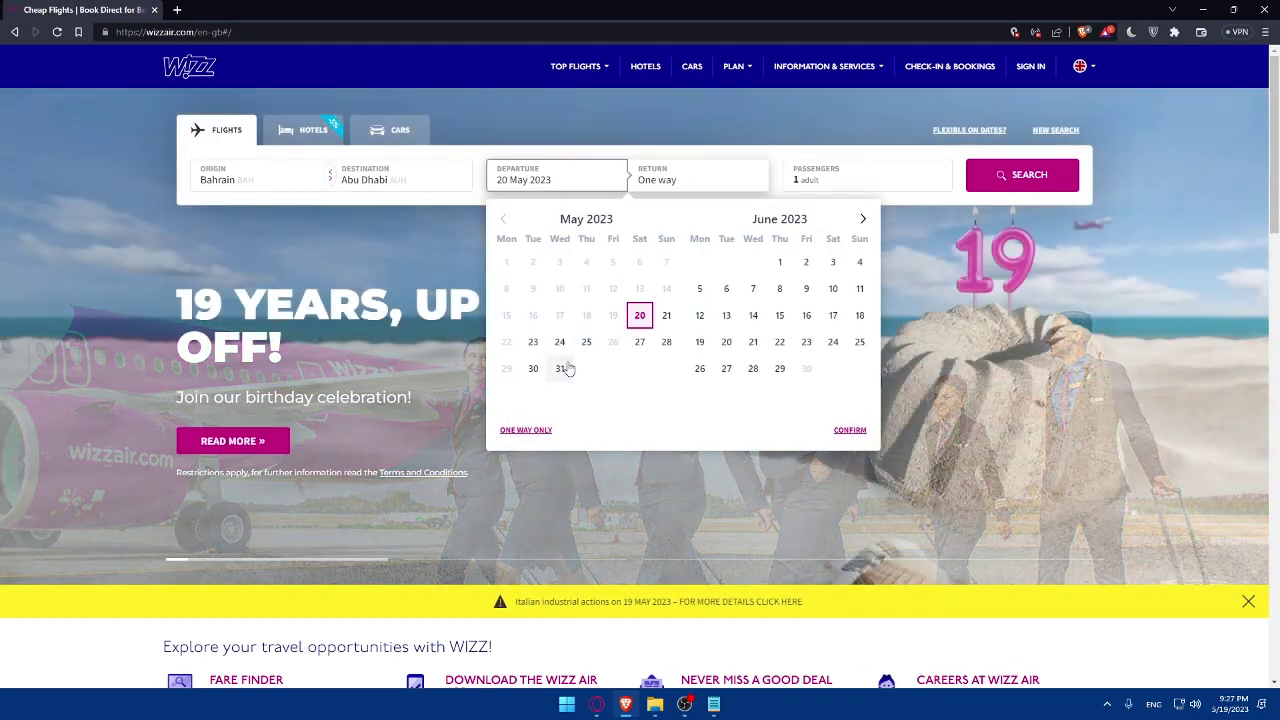
click(562, 369)
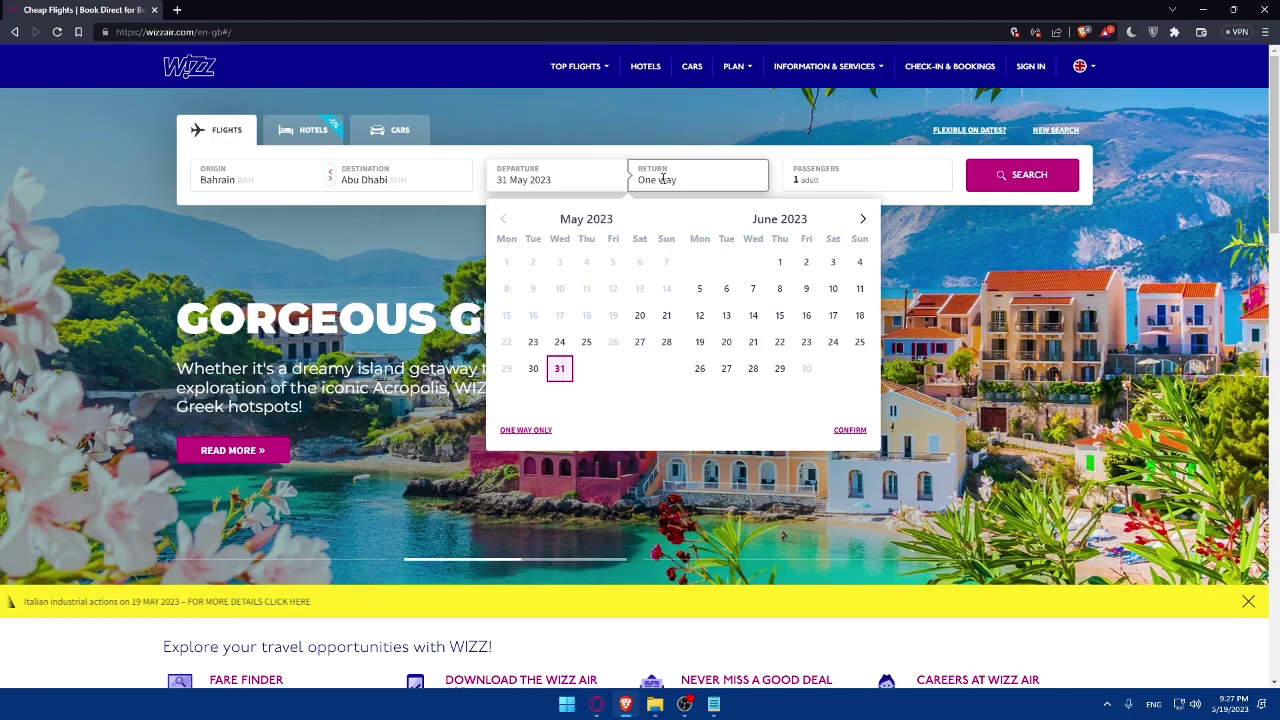
click(679, 146)
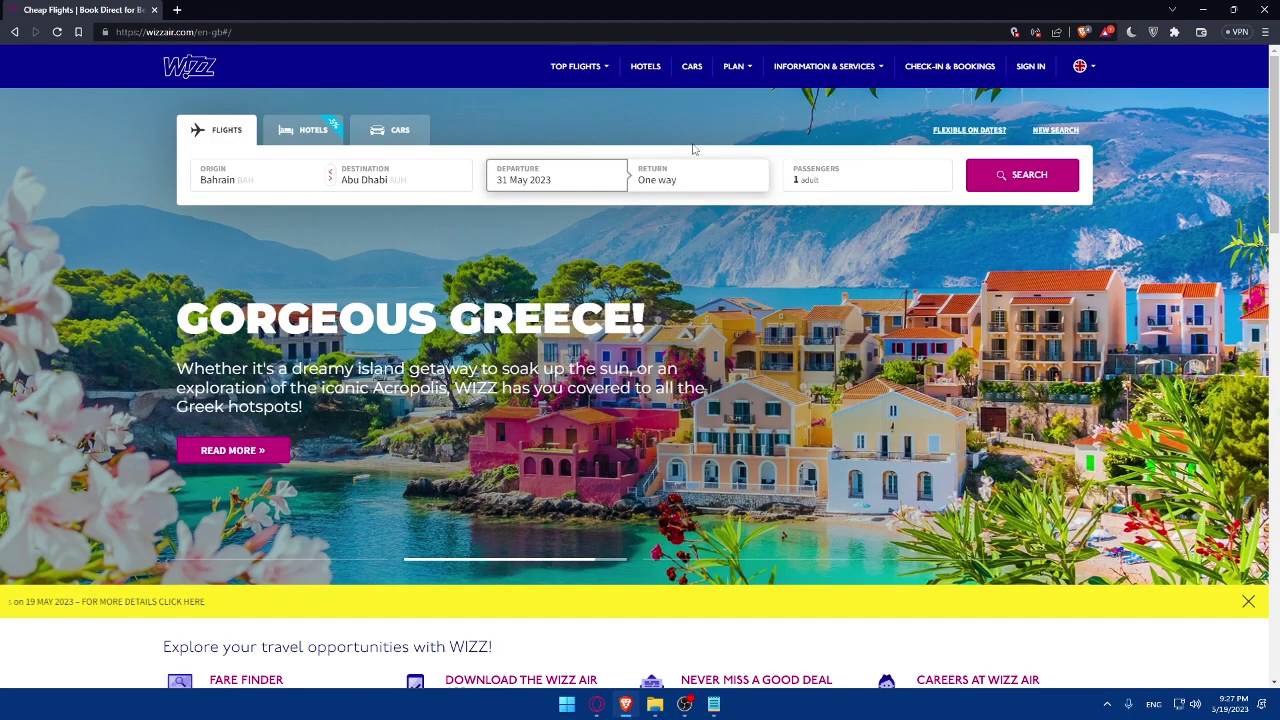
click(860, 176)
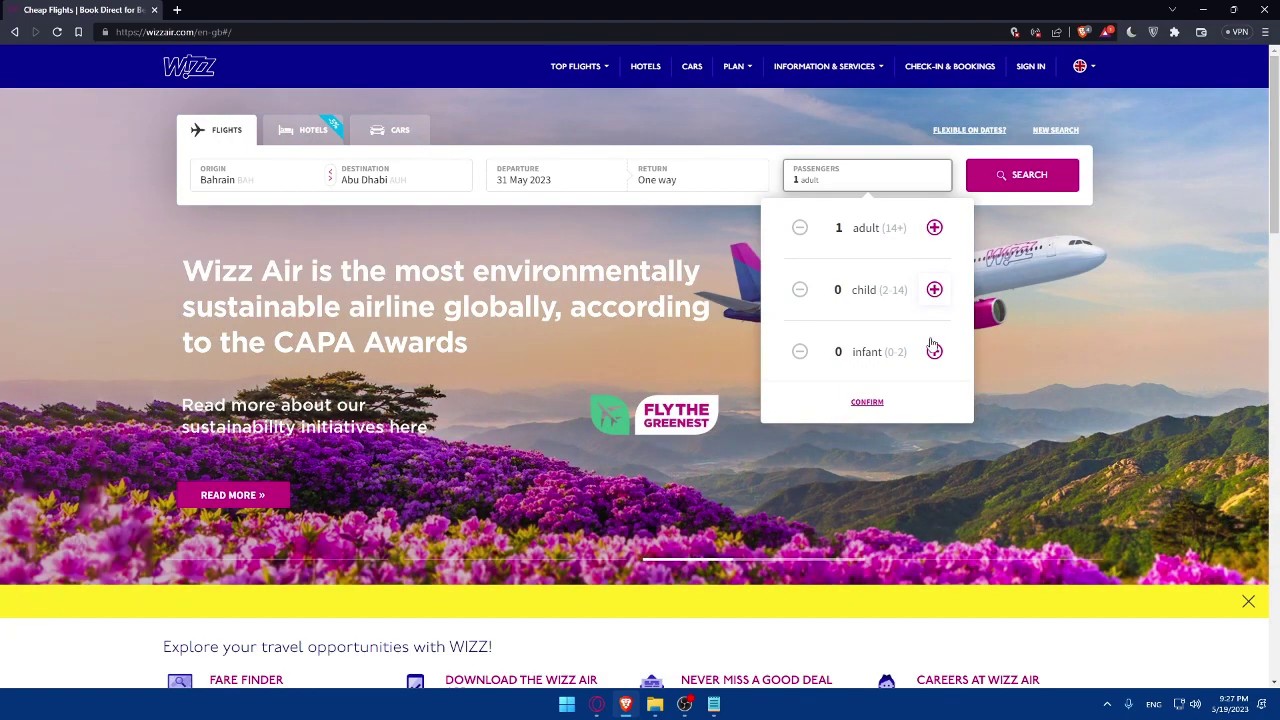
click(1028, 180)
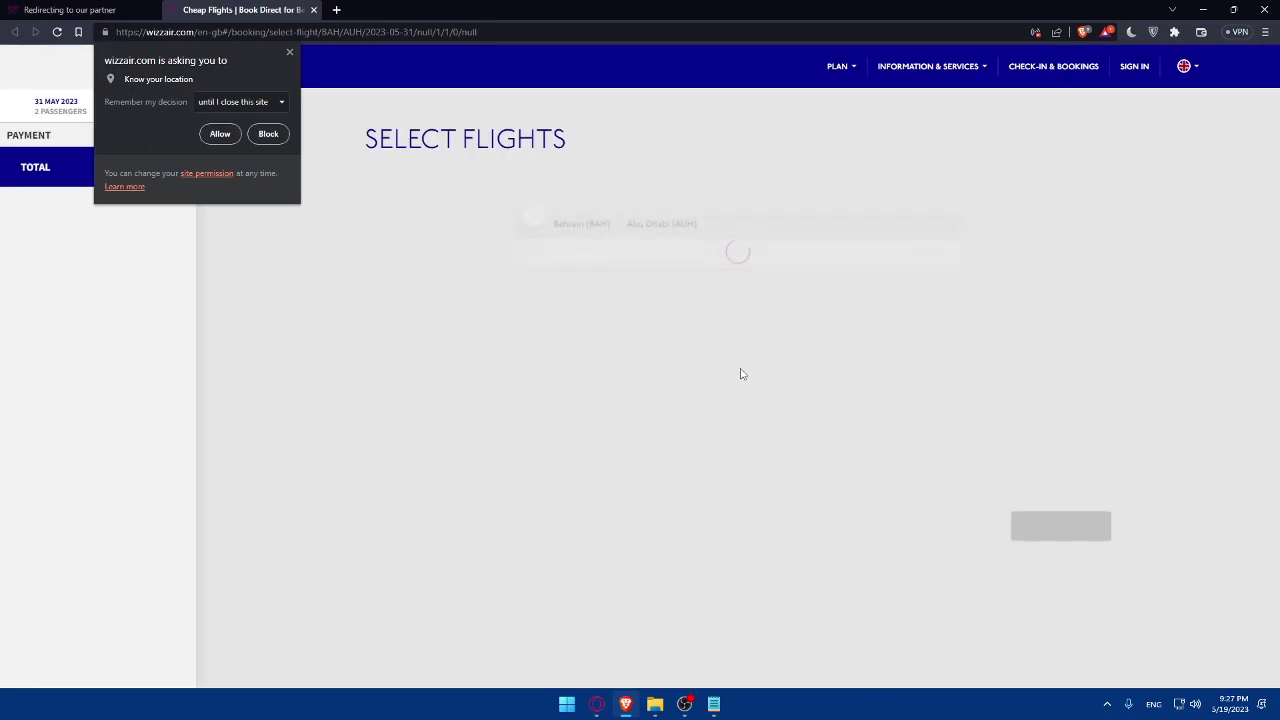
- Dismiss the location prompt and move the outbound date to Wed 7 Jun (07:15–09:30)
click(268, 133)
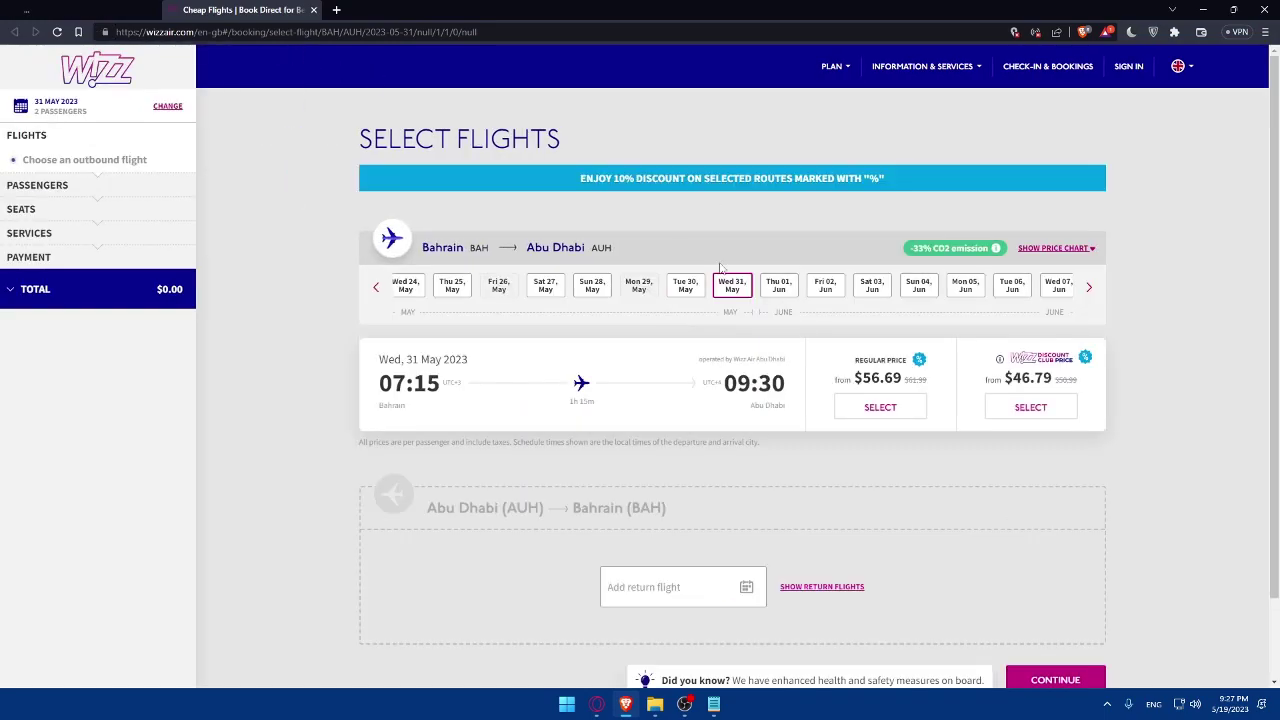
scroll(695, 283, down, 1)
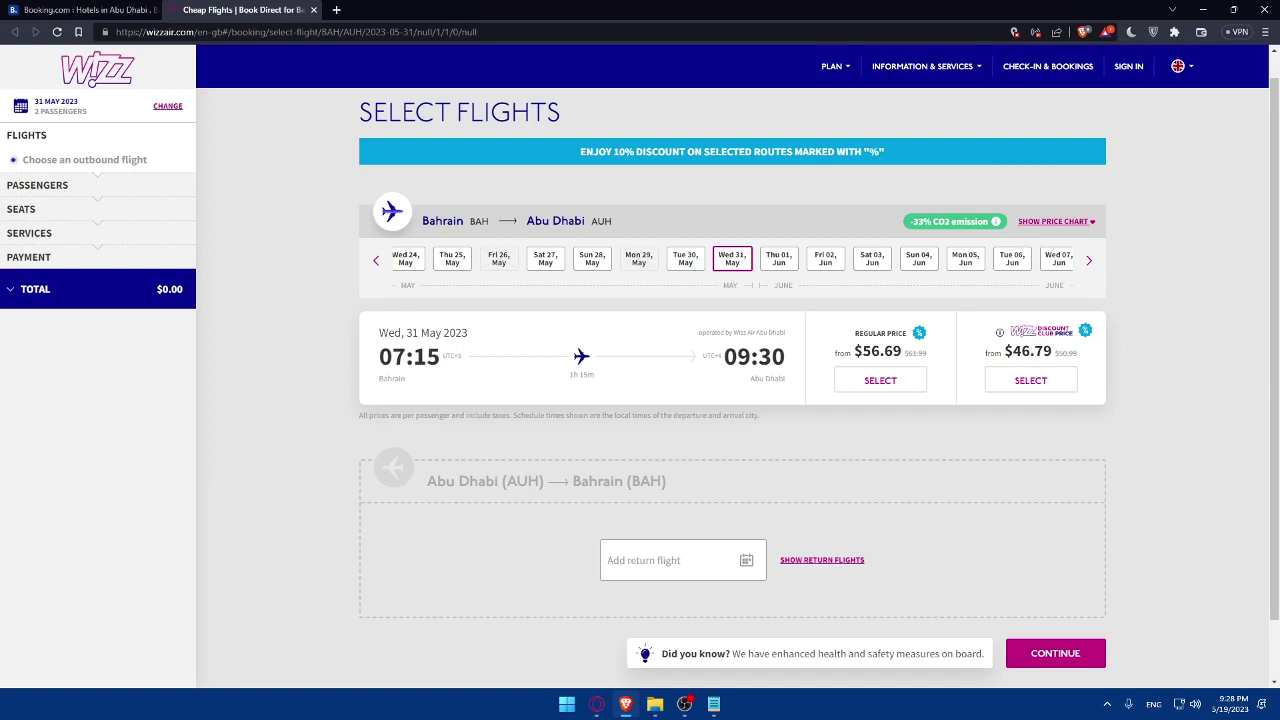
scroll(571, 388, down, 1)
scroll(746, 374, up, 2)
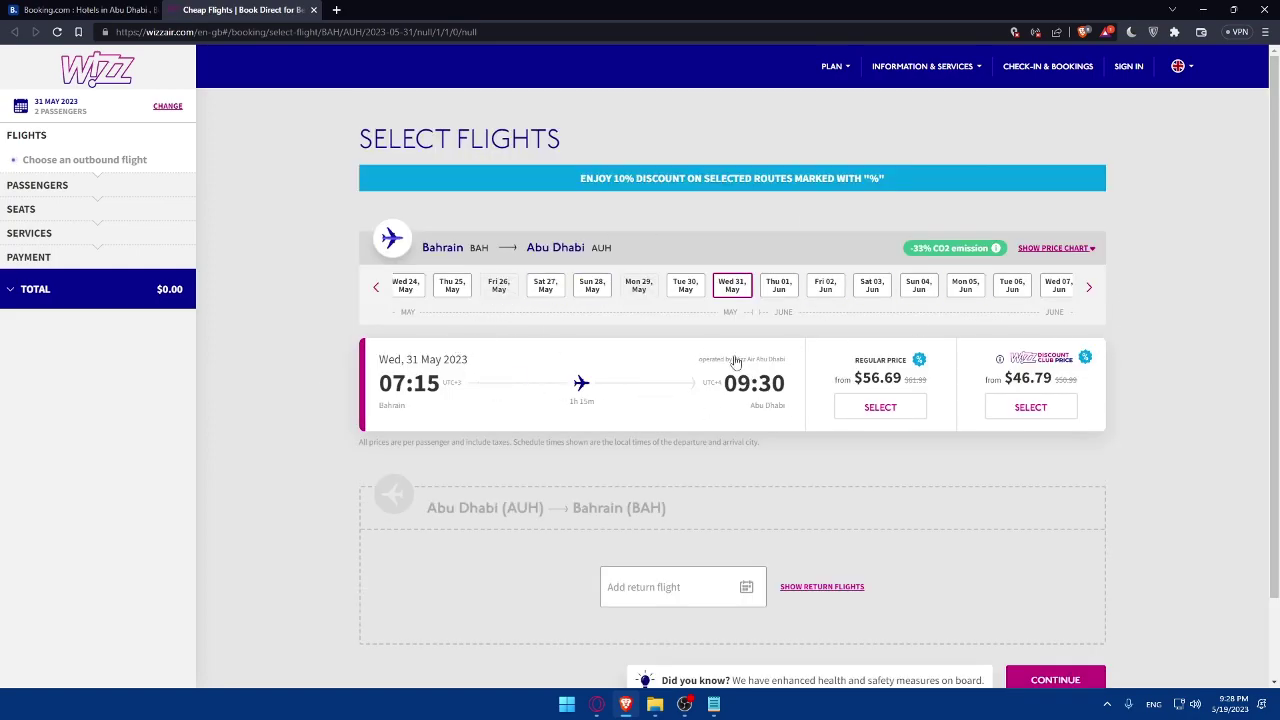
scroll(434, 356, down, 1)
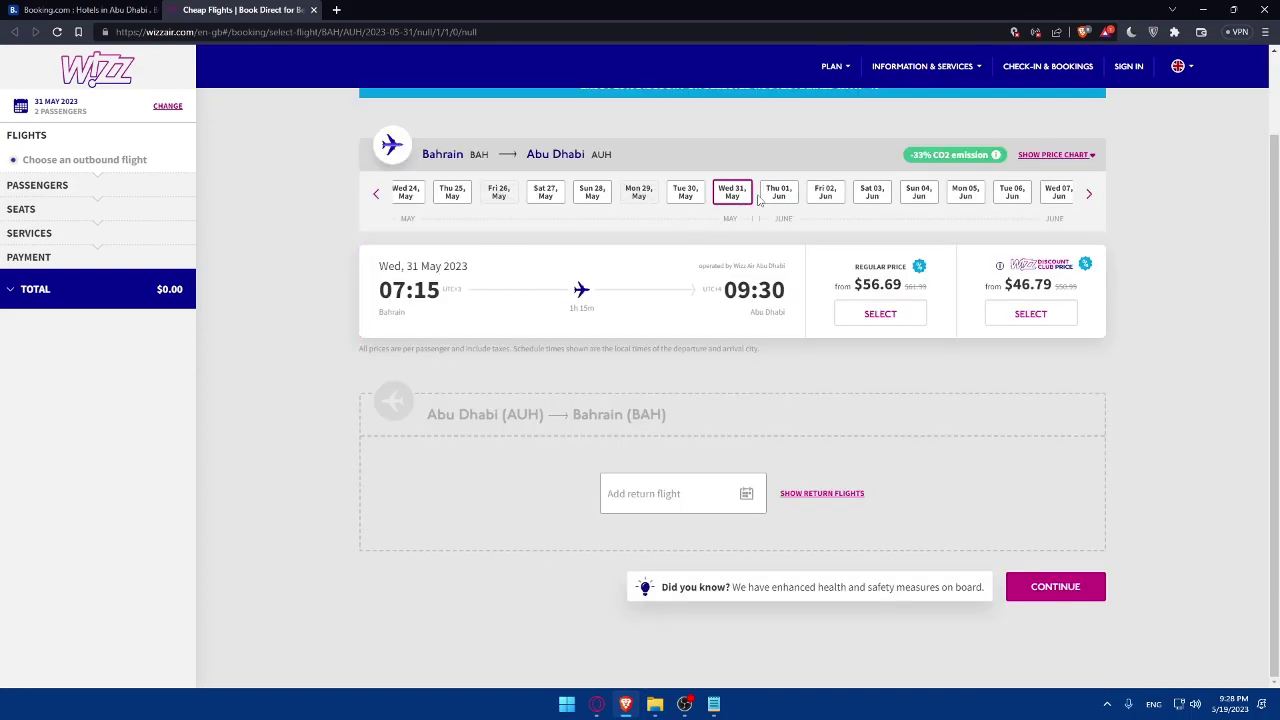
click(820, 195)
click(868, 195)
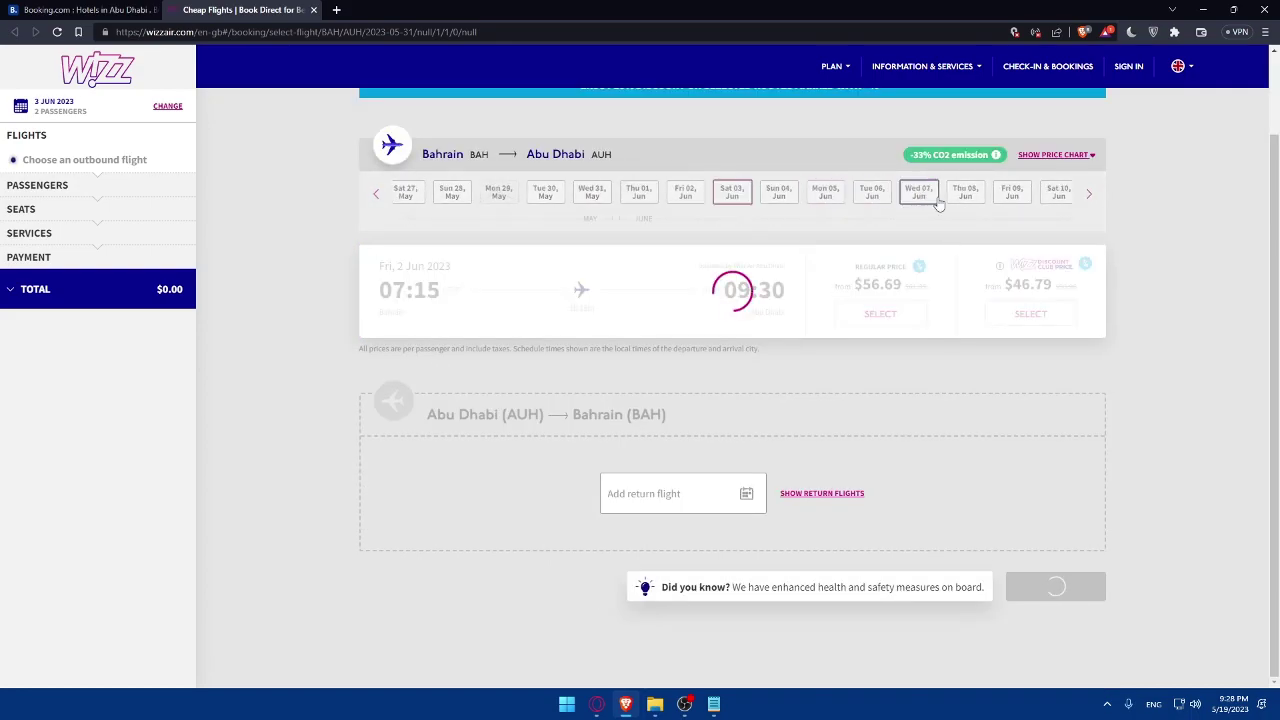
click(935, 198)
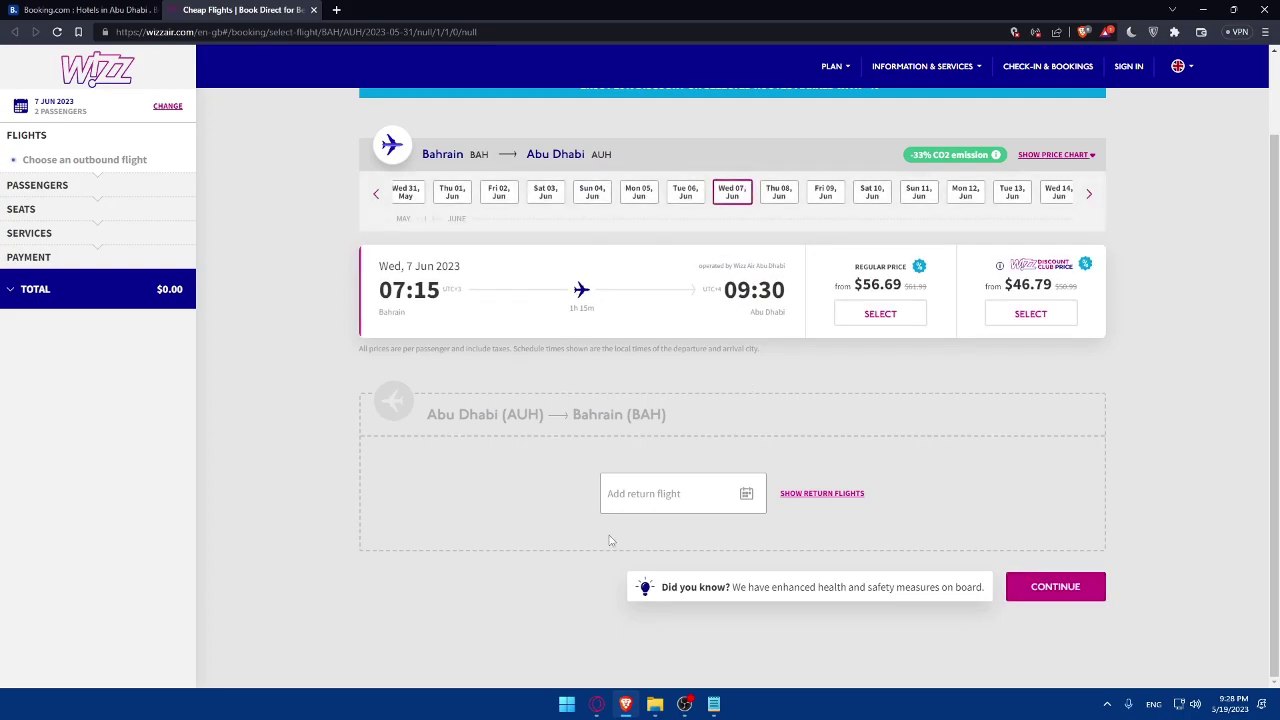
scroll(511, 439, up, 1)
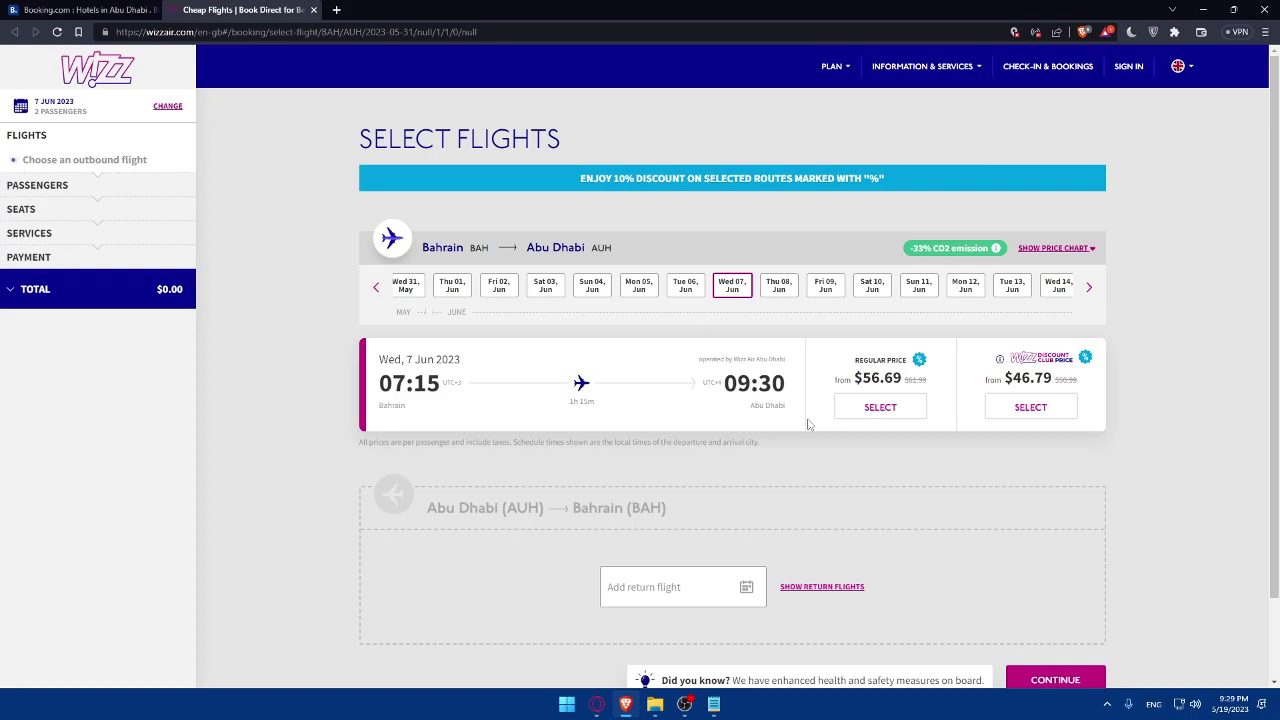
scroll(604, 395, down, 1)
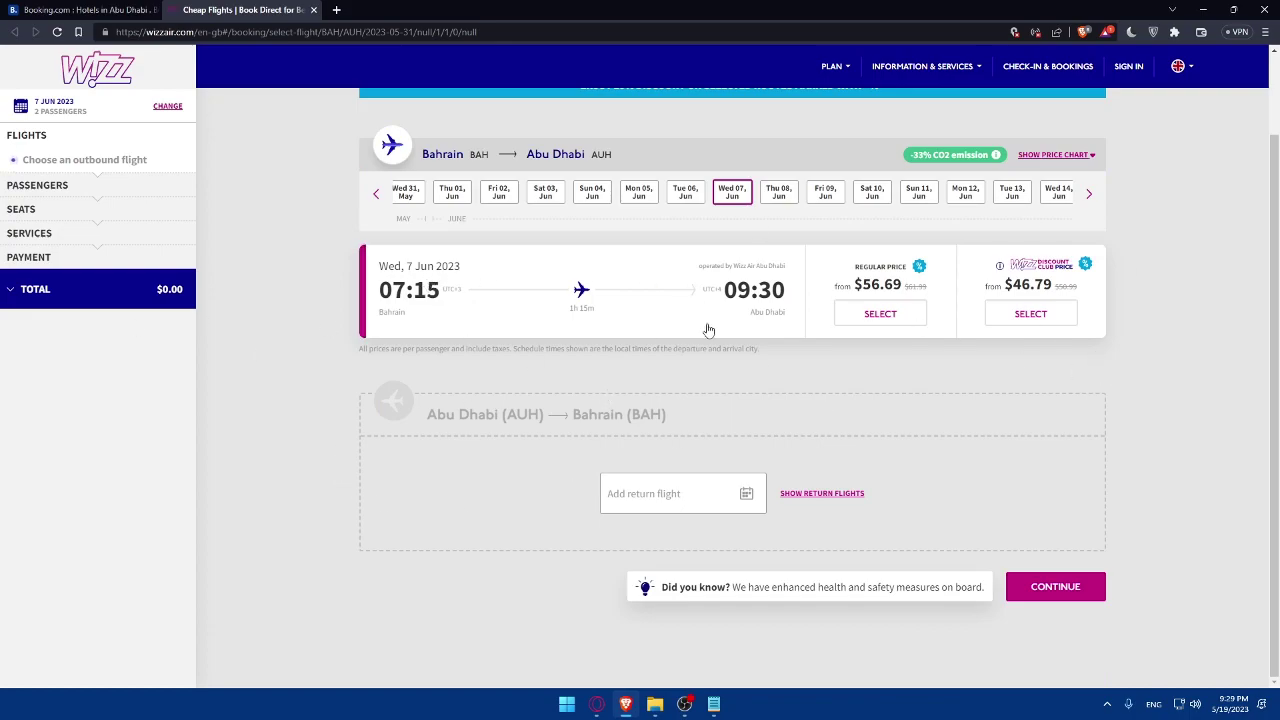
- Take the Regular Price fare with the Travel Light Basic bundle at $56.69
click(884, 316)
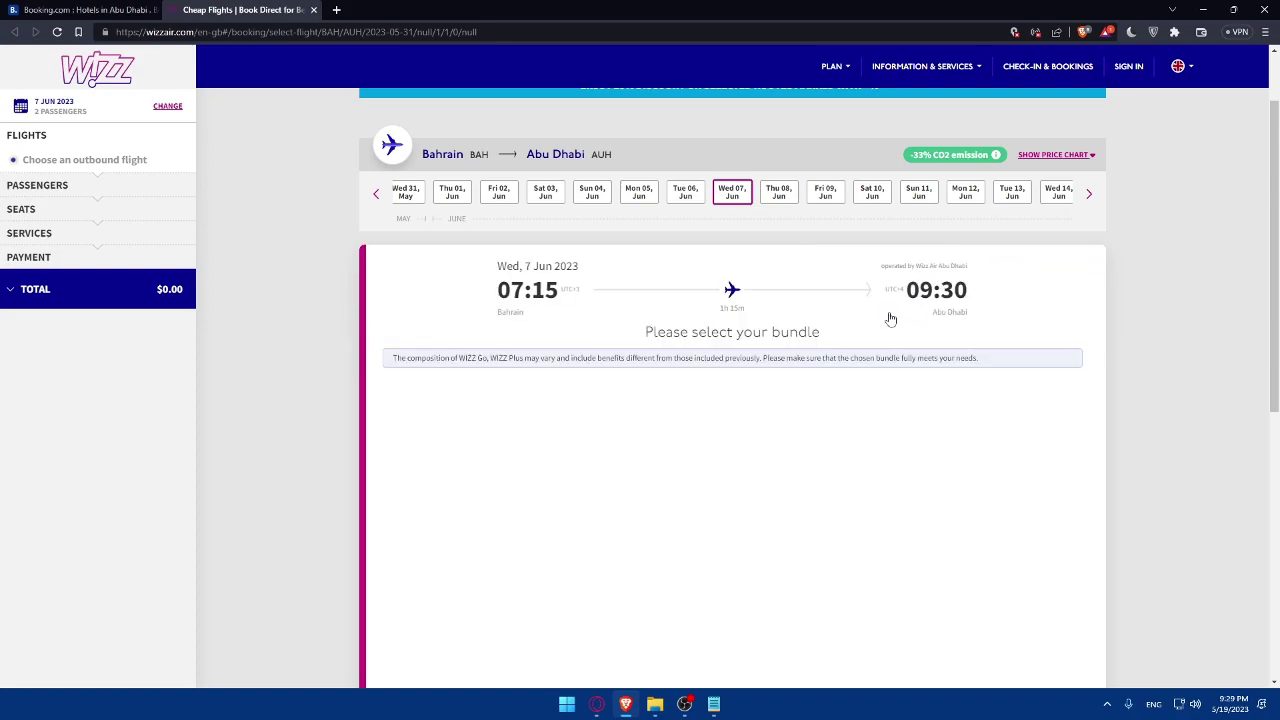
scroll(786, 354, down, 1)
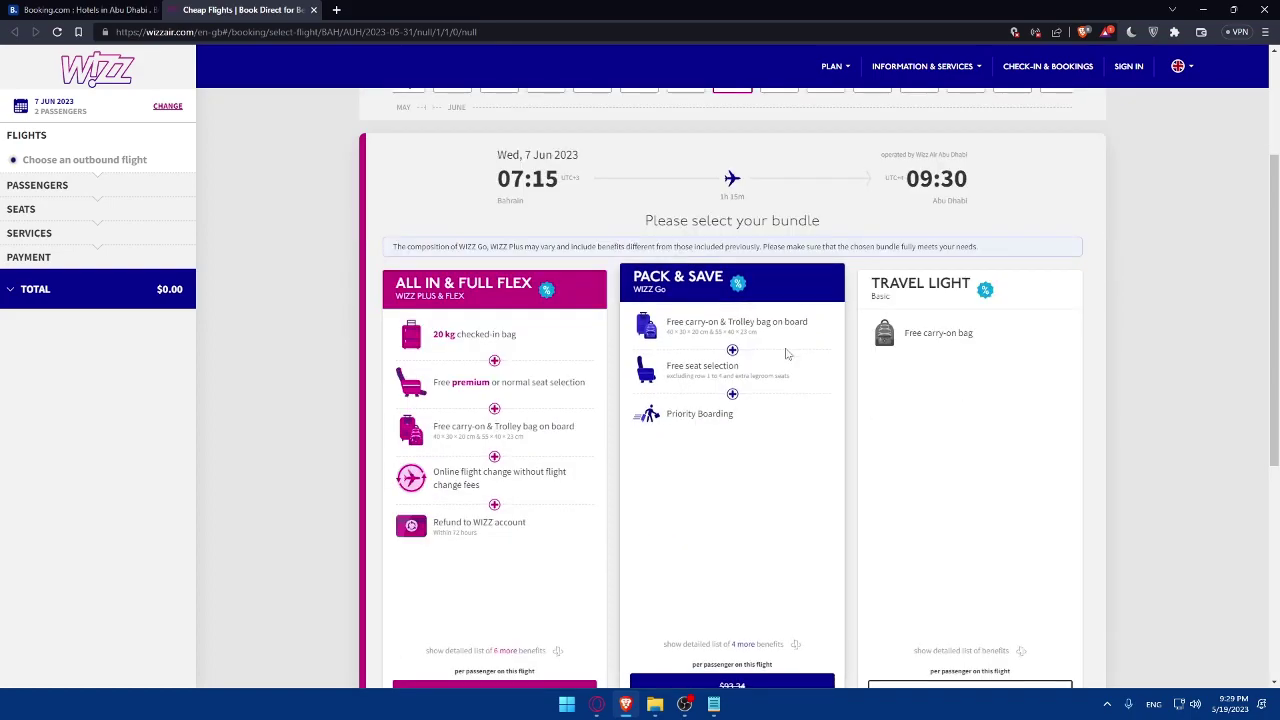
scroll(786, 354, down, 2)
scroll(786, 354, up, 1)
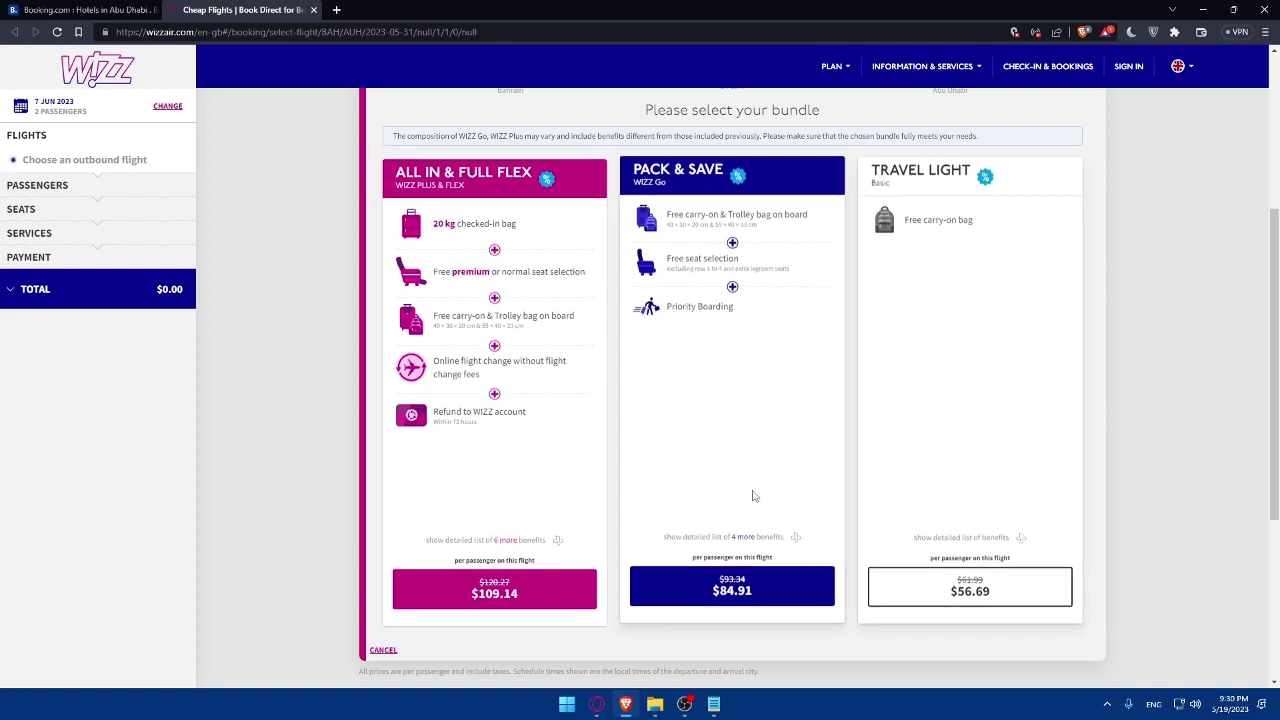
scroll(754, 496, up, 3)
scroll(671, 443, down, 2)
scroll(555, 440, down, 2)
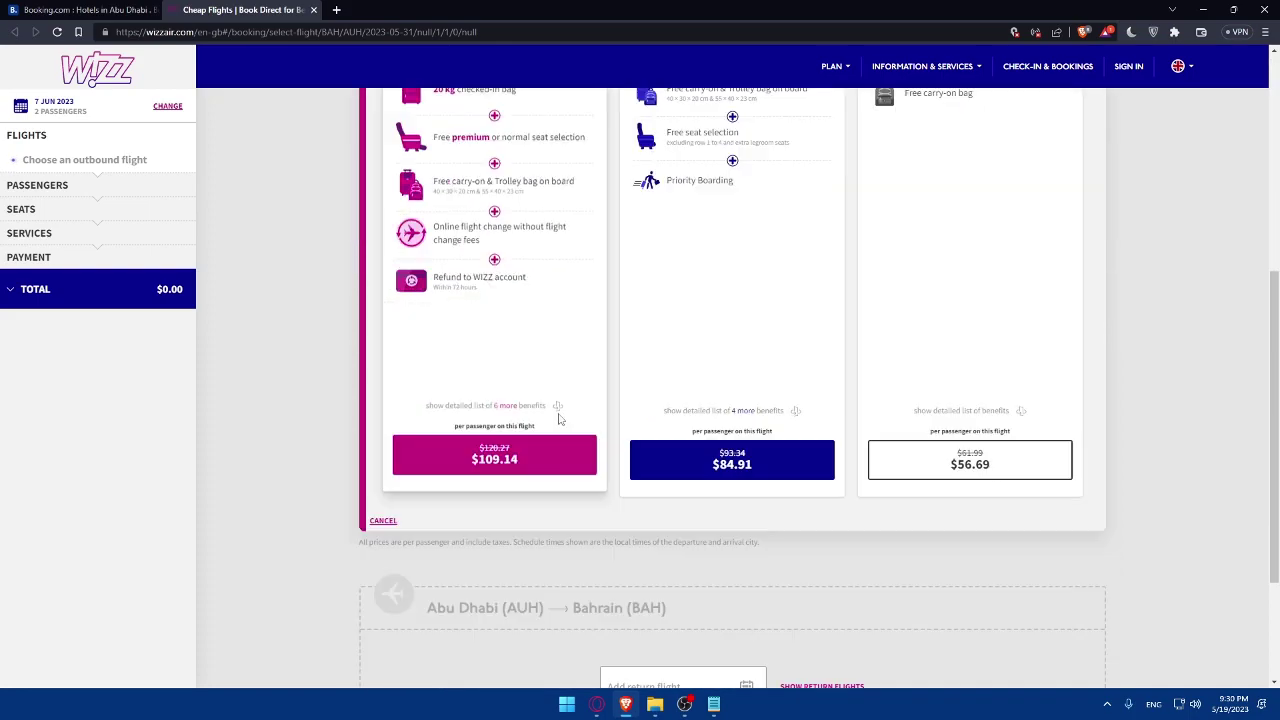
click(1021, 463)
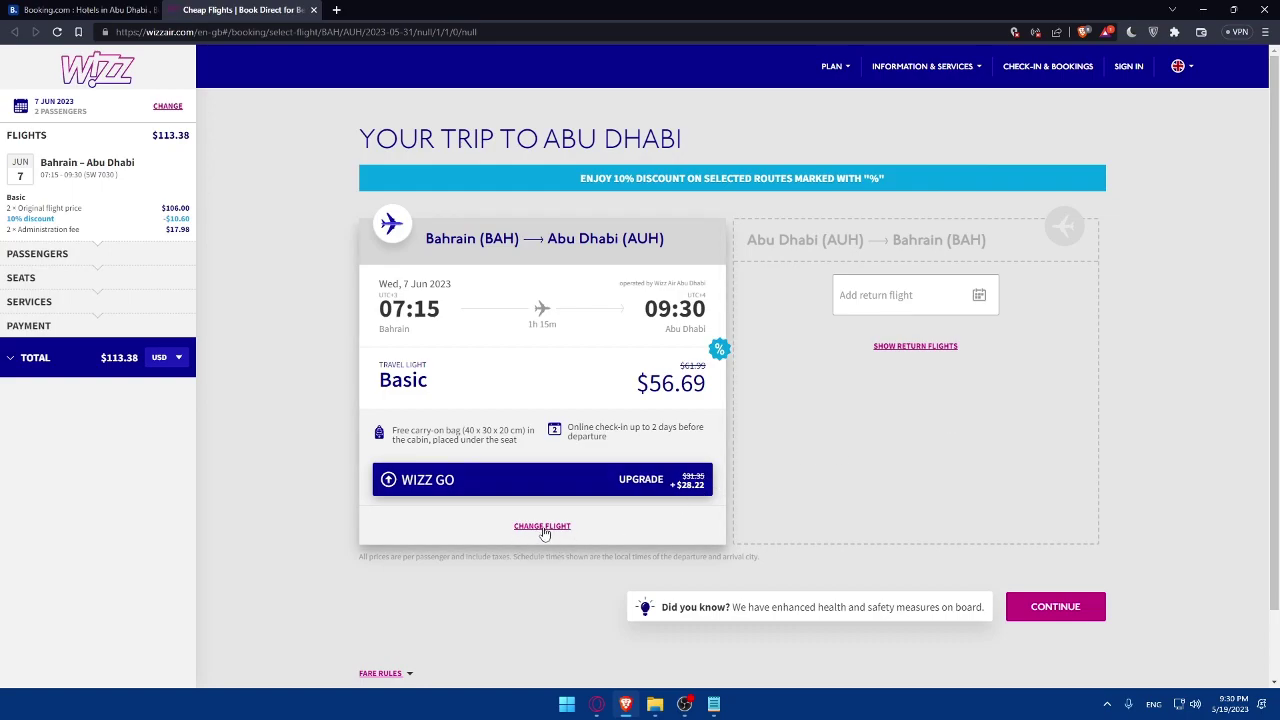
- Continue from the $113.38 trip summary to the passenger details page
click(1050, 606)
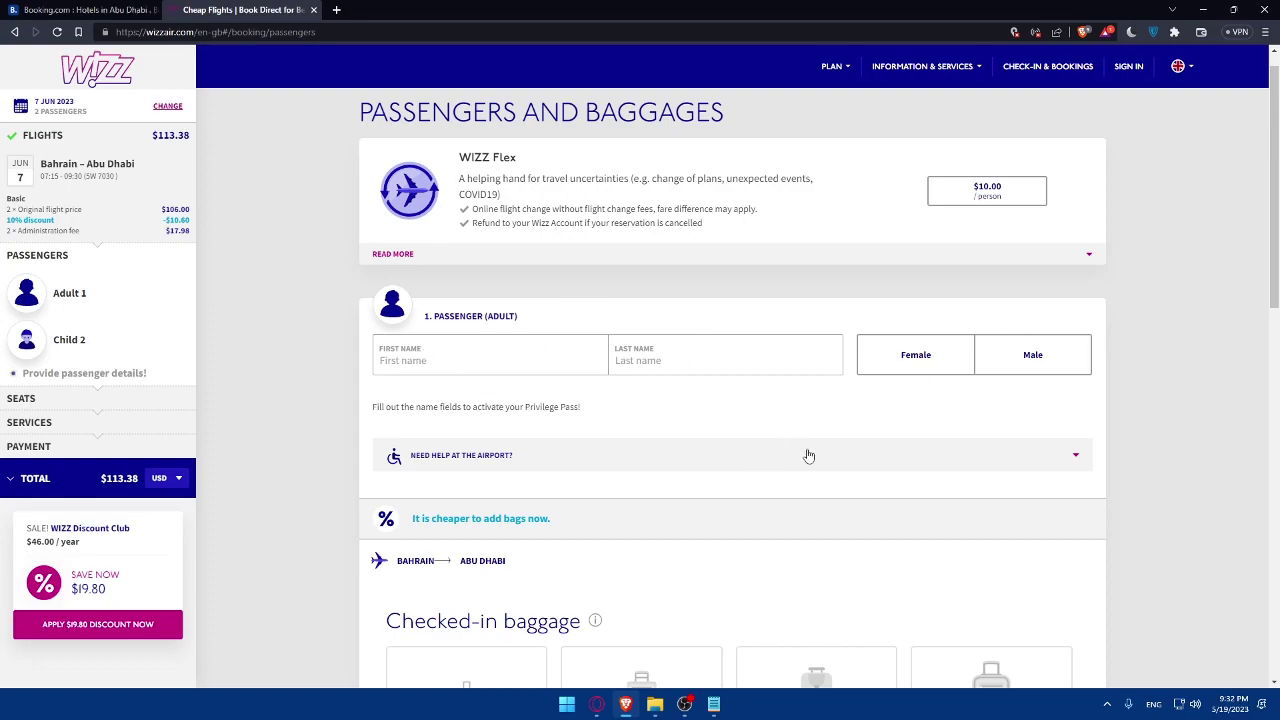
- Expand the 'Need help at the airport?' assistance information
click(1040, 455)
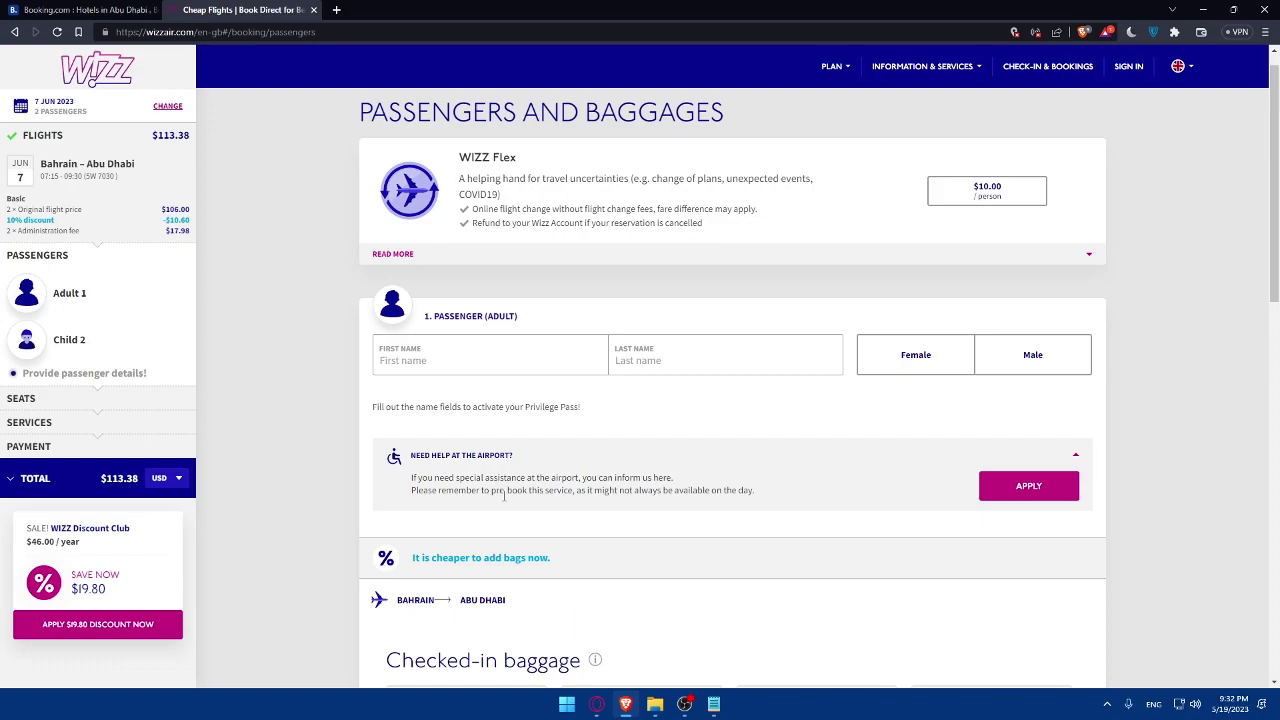
scroll(612, 467, down, 2)
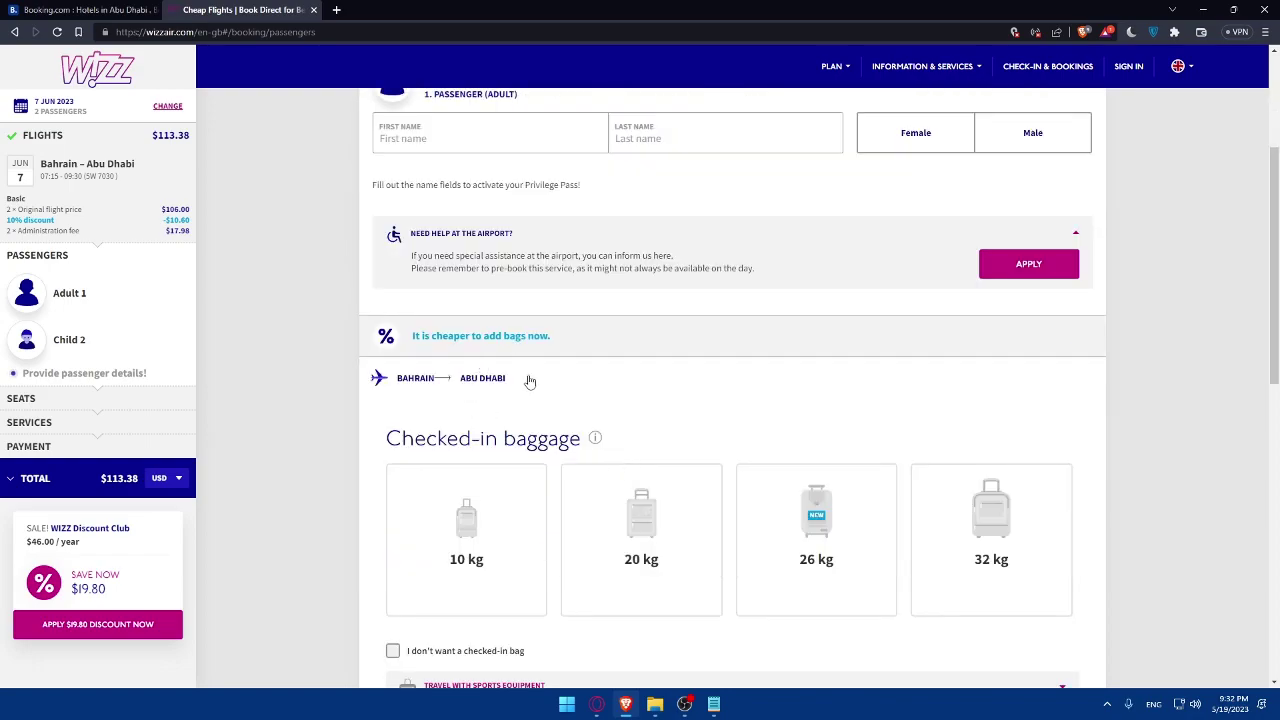
scroll(477, 486, down, 1)
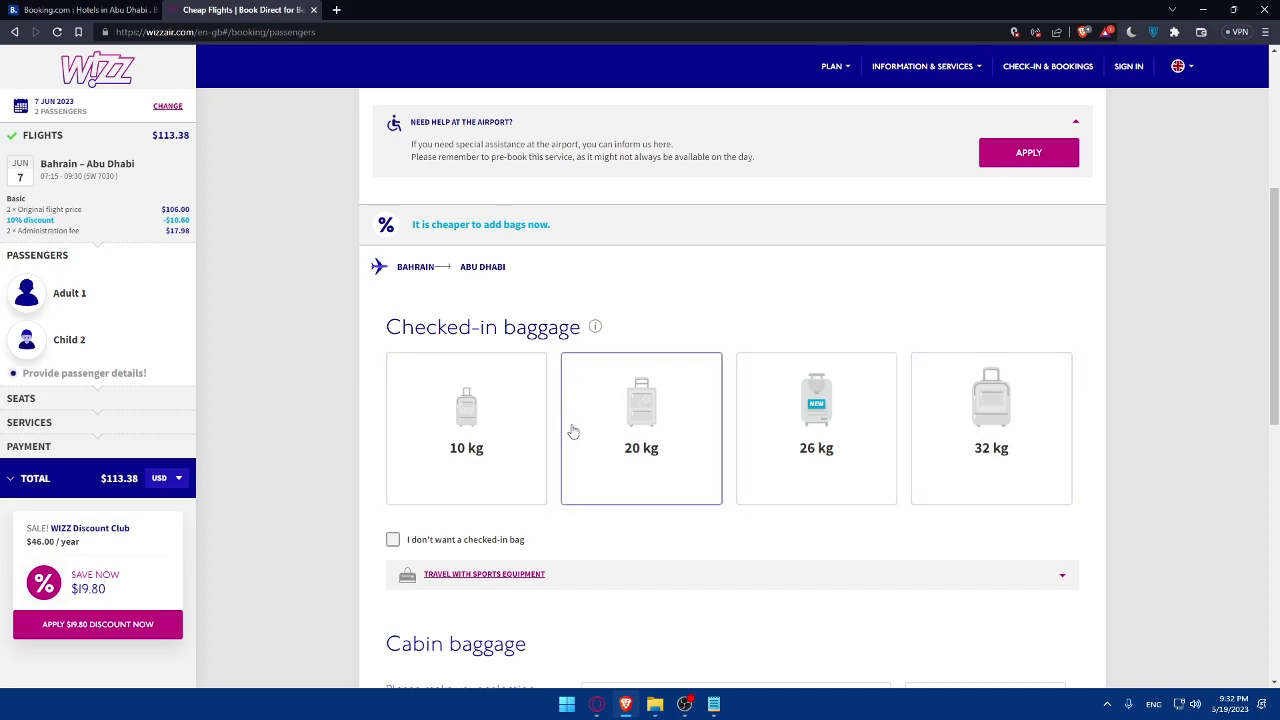
- Tick 'I don't want a checked-in bag' for the adult passenger
click(393, 540)
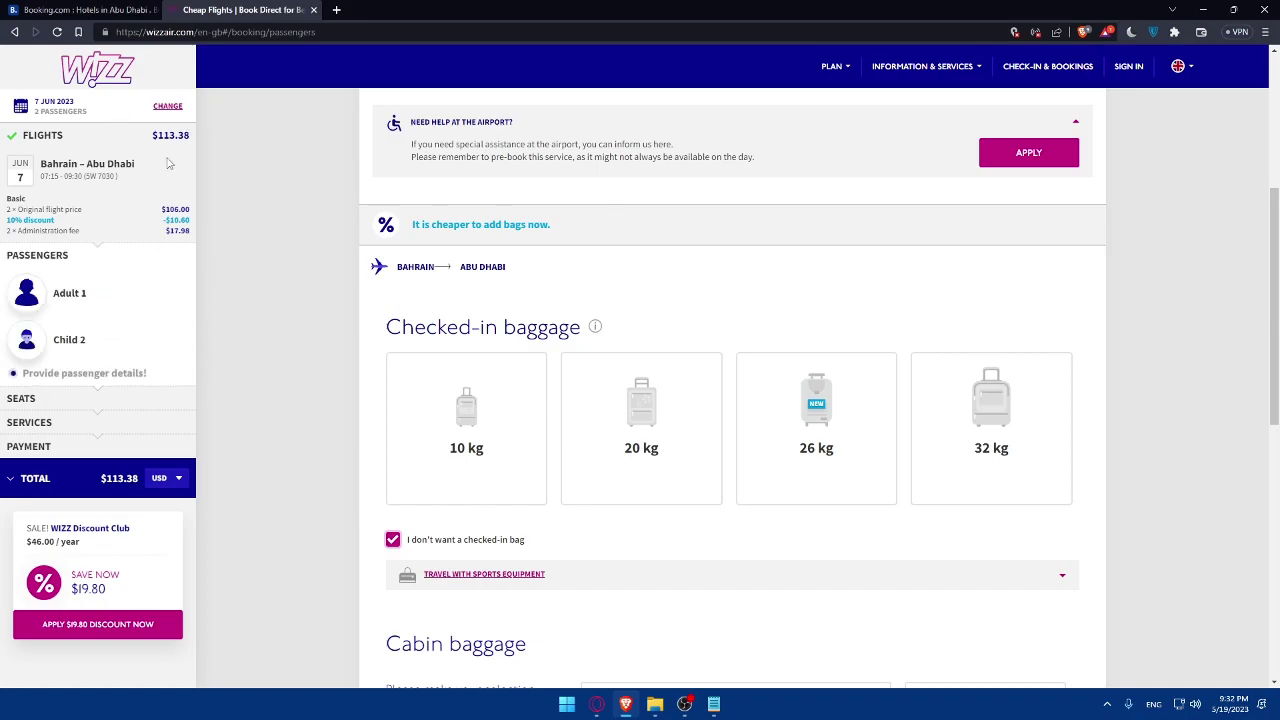
scroll(763, 217, down, 2)
scroll(771, 246, down, 1)
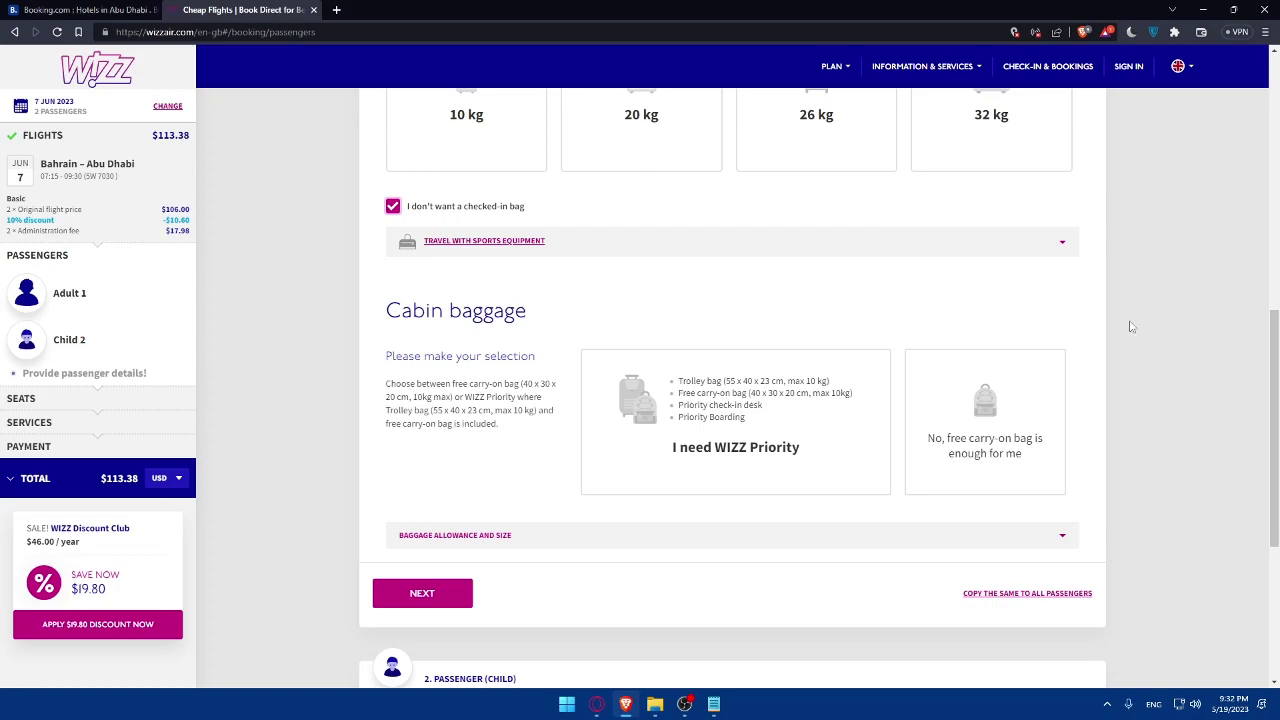
scroll(871, 333, down, 3)
scroll(860, 328, up, 10)
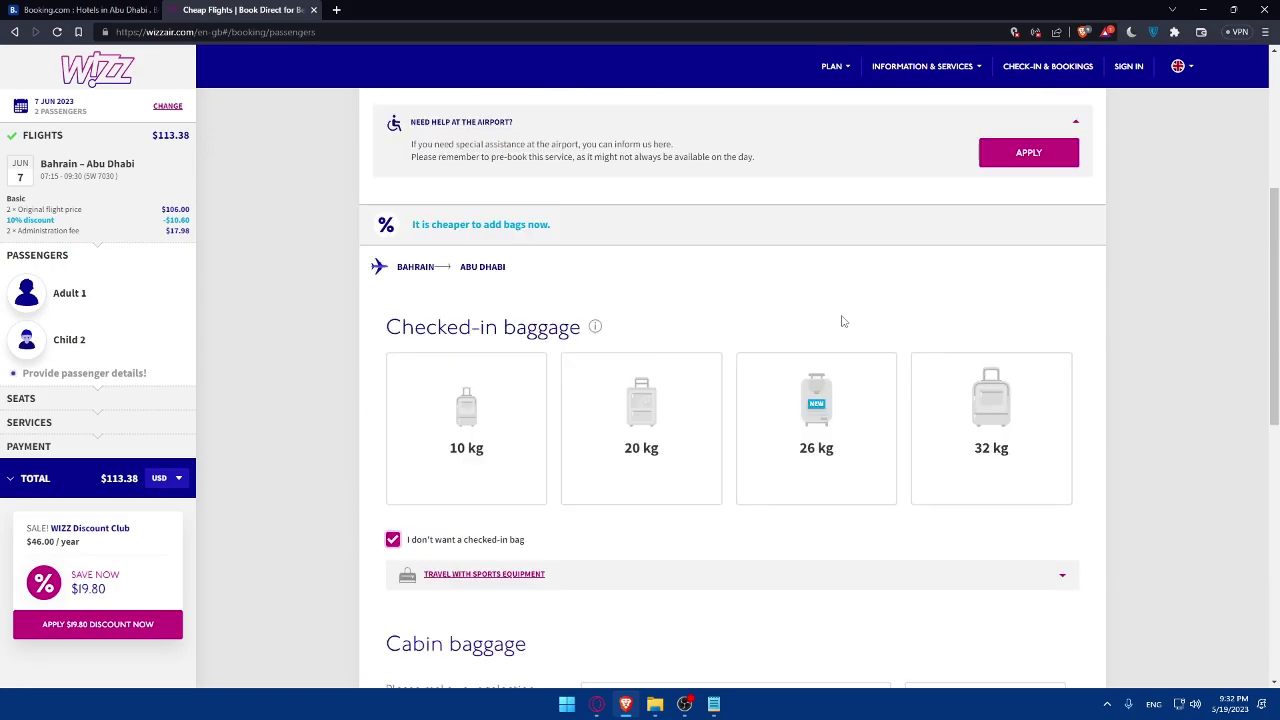
scroll(808, 309, down, 8)
scroll(808, 309, up, 6)
scroll(507, 250, up, 1)
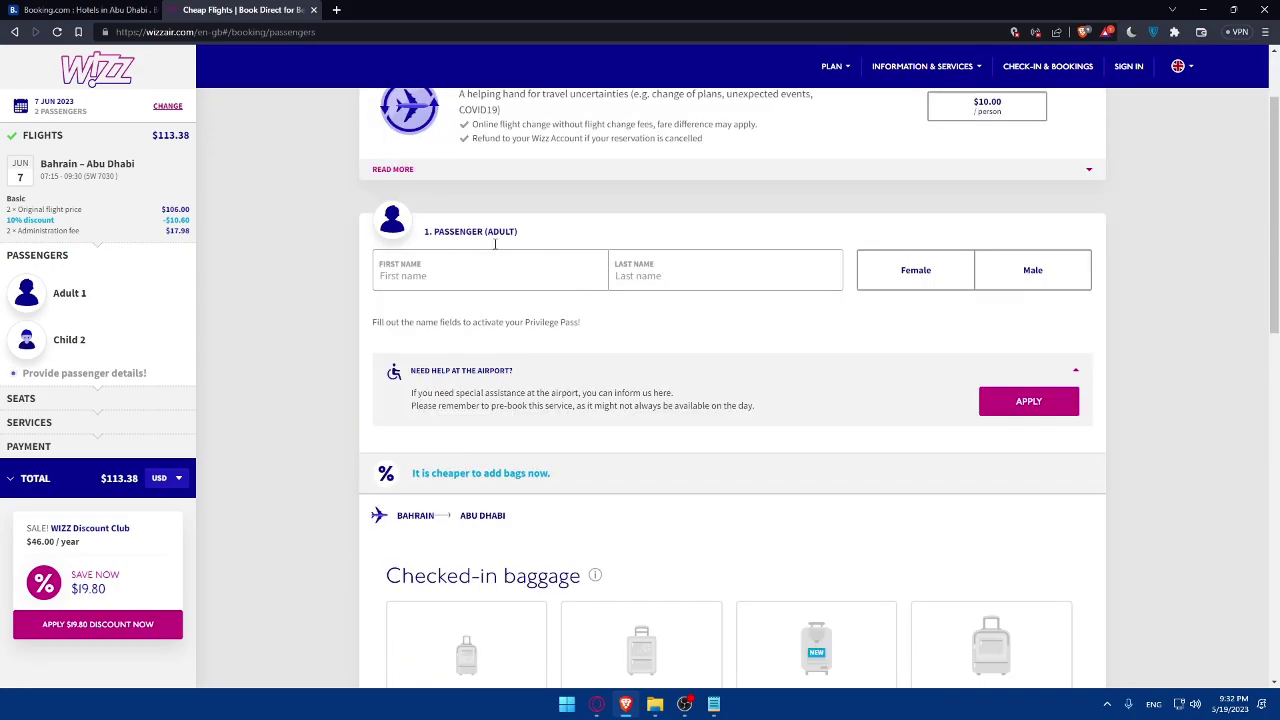
- Fill in the adult passenger's first and last name and set gender to male
click(451, 272)
text(test)
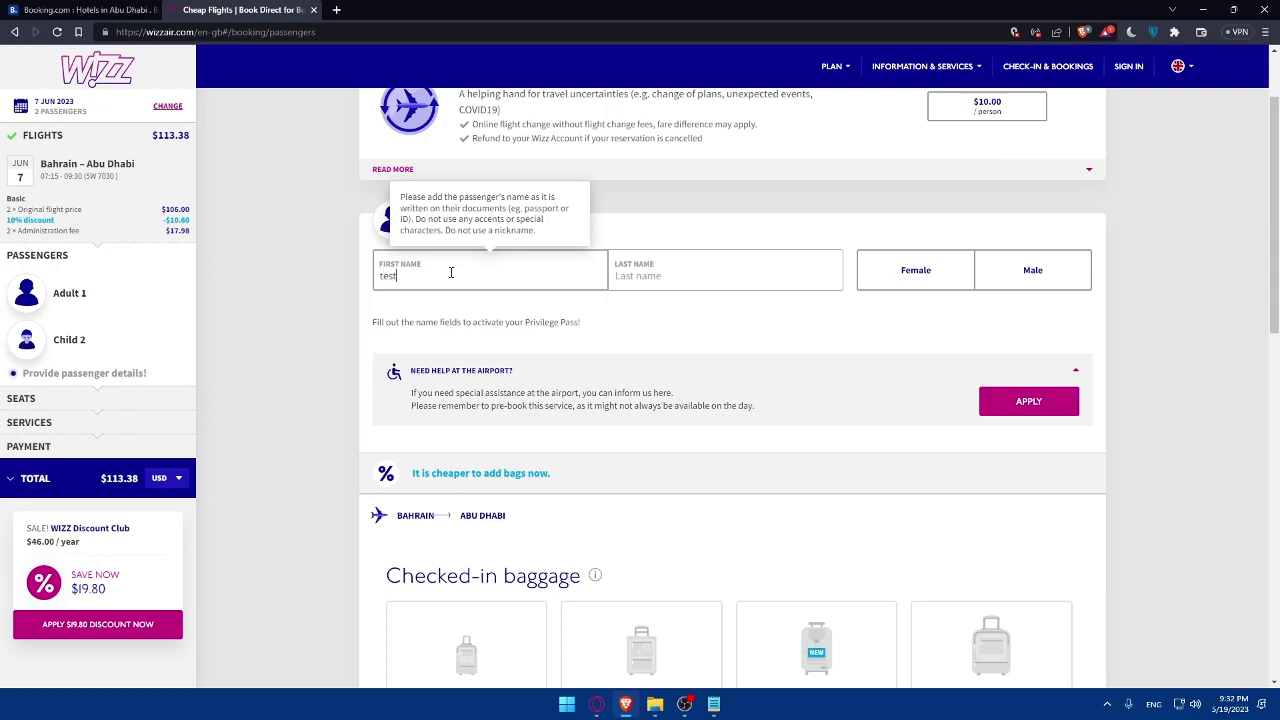
click(698, 268)
text(hell)
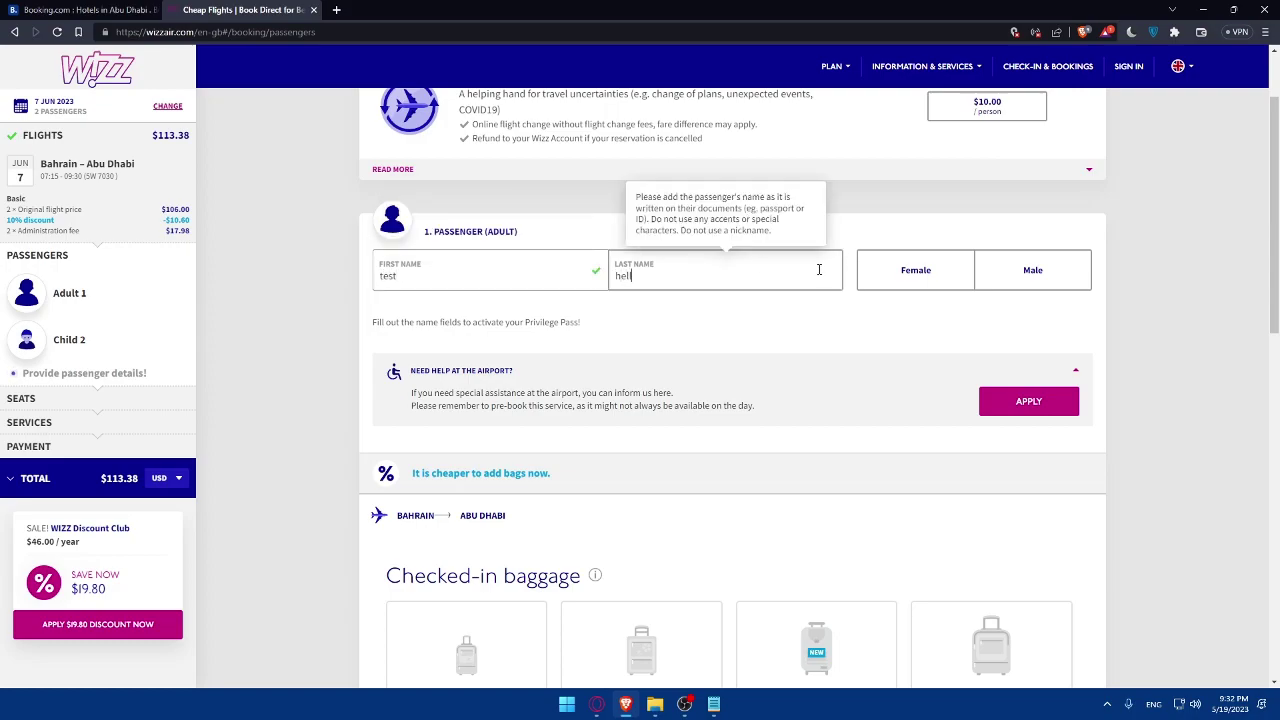
click(1000, 276)
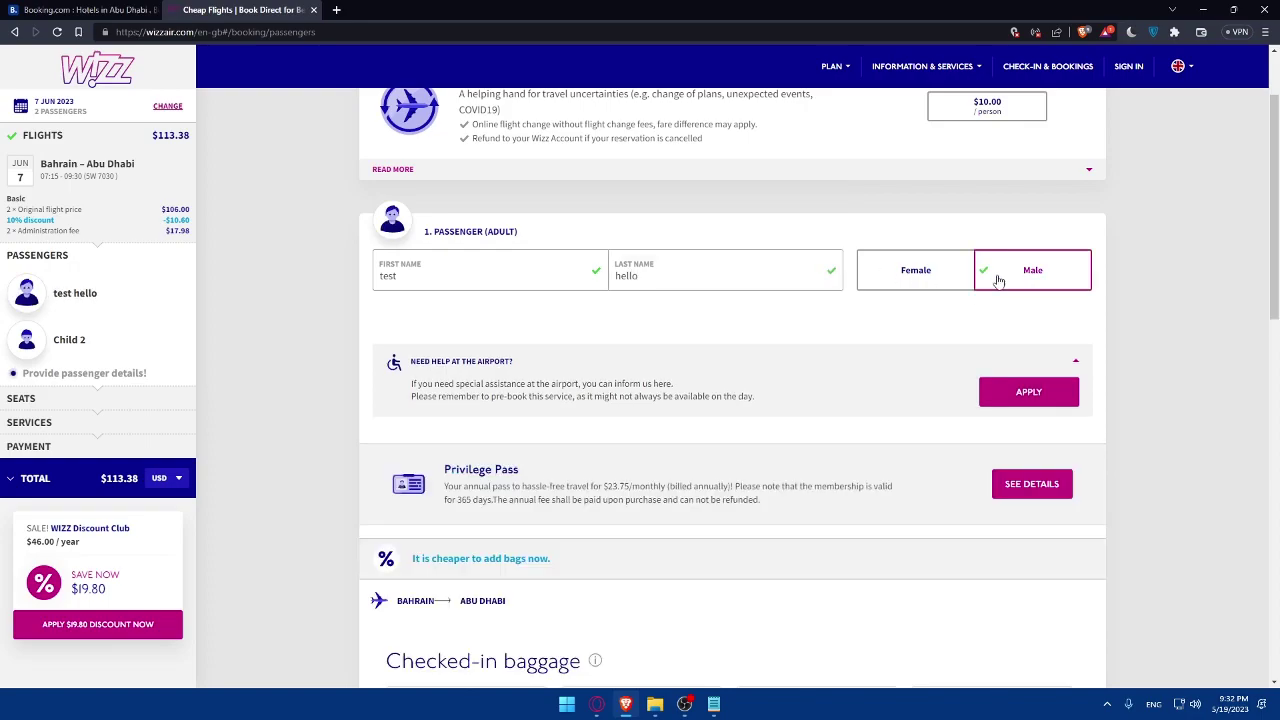
- Choose 'No, free carry-on bag' for the adult and move on to the child passenger
scroll(990, 285, down, 3)
scroll(985, 295, down, 7)
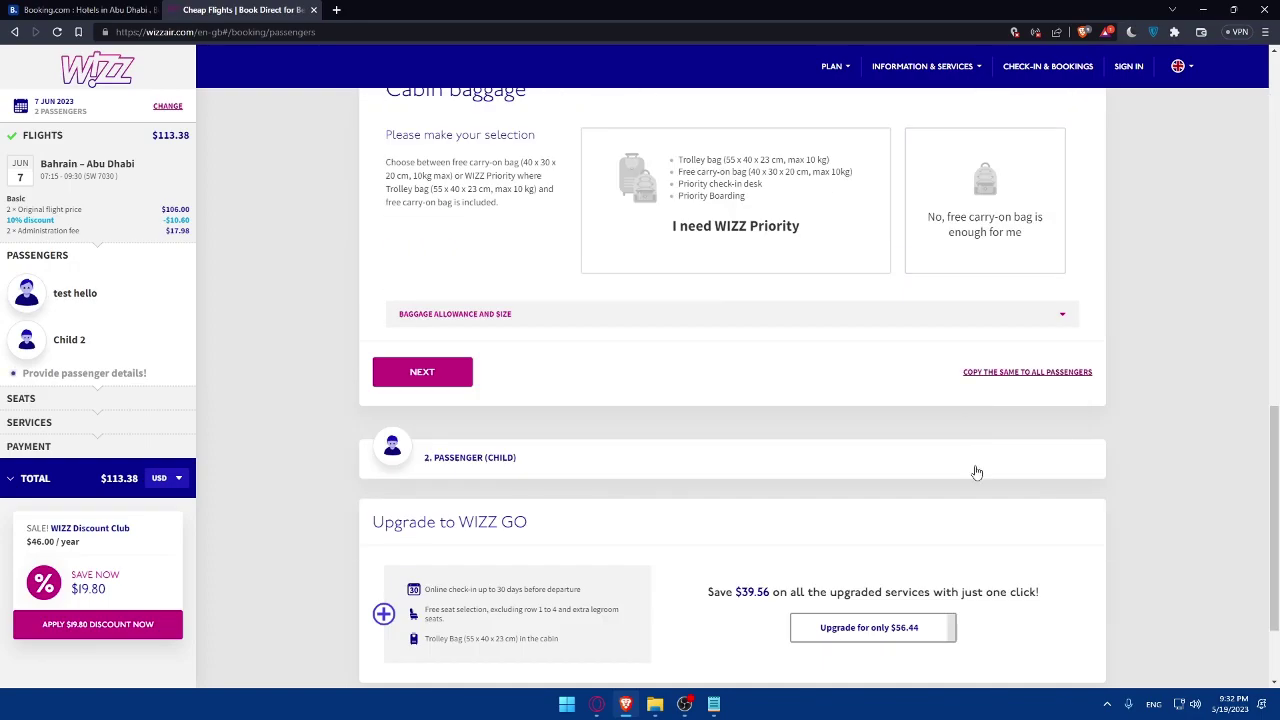
click(1021, 590)
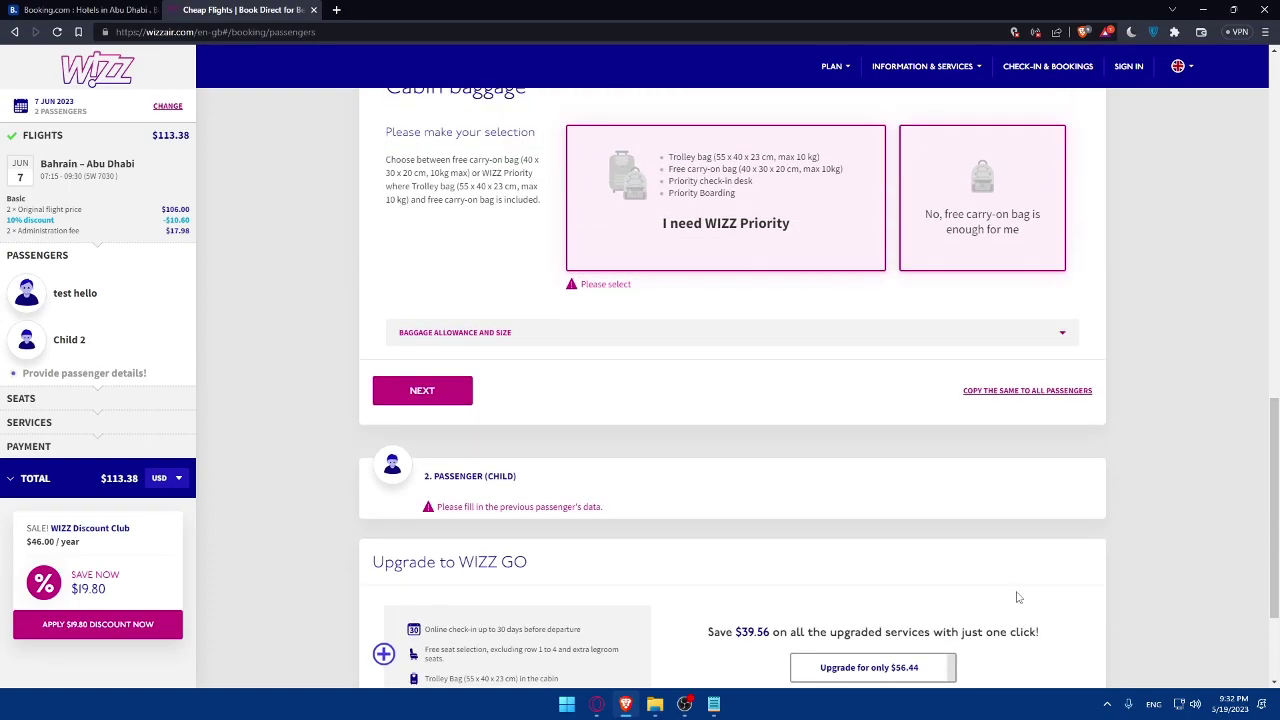
click(979, 182)
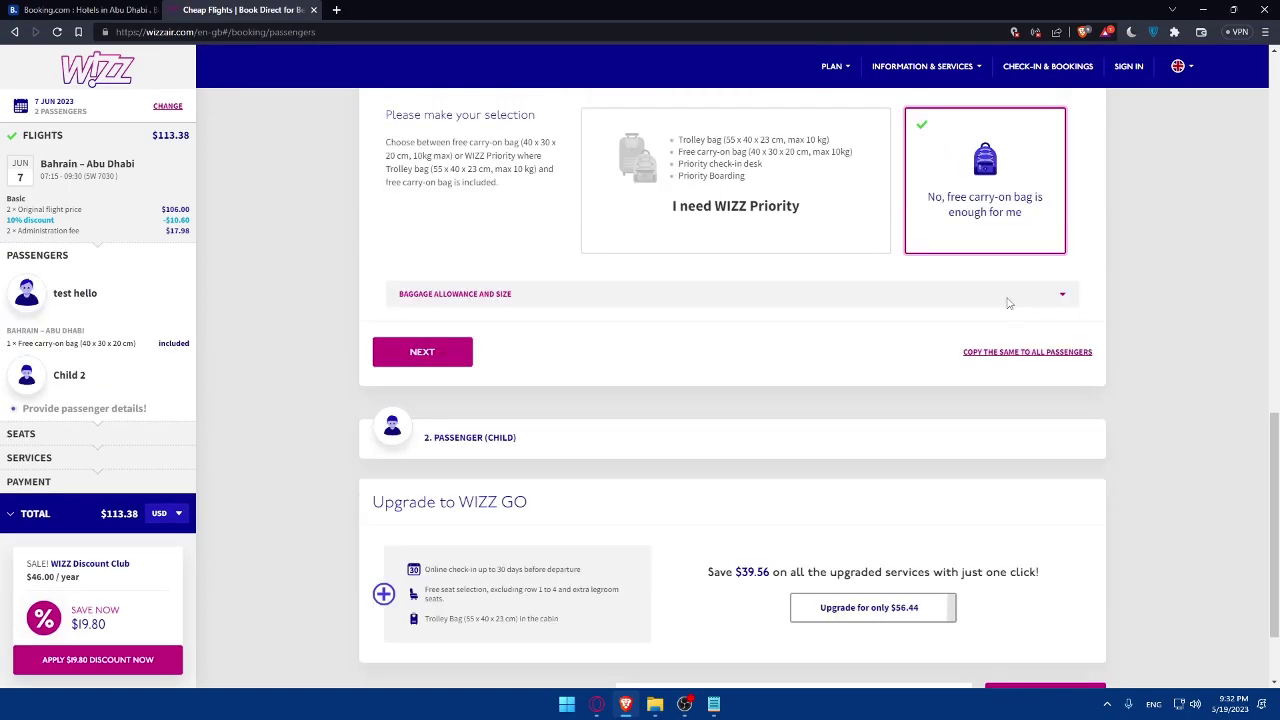
scroll(1009, 303, down, 1)
click(1035, 585)
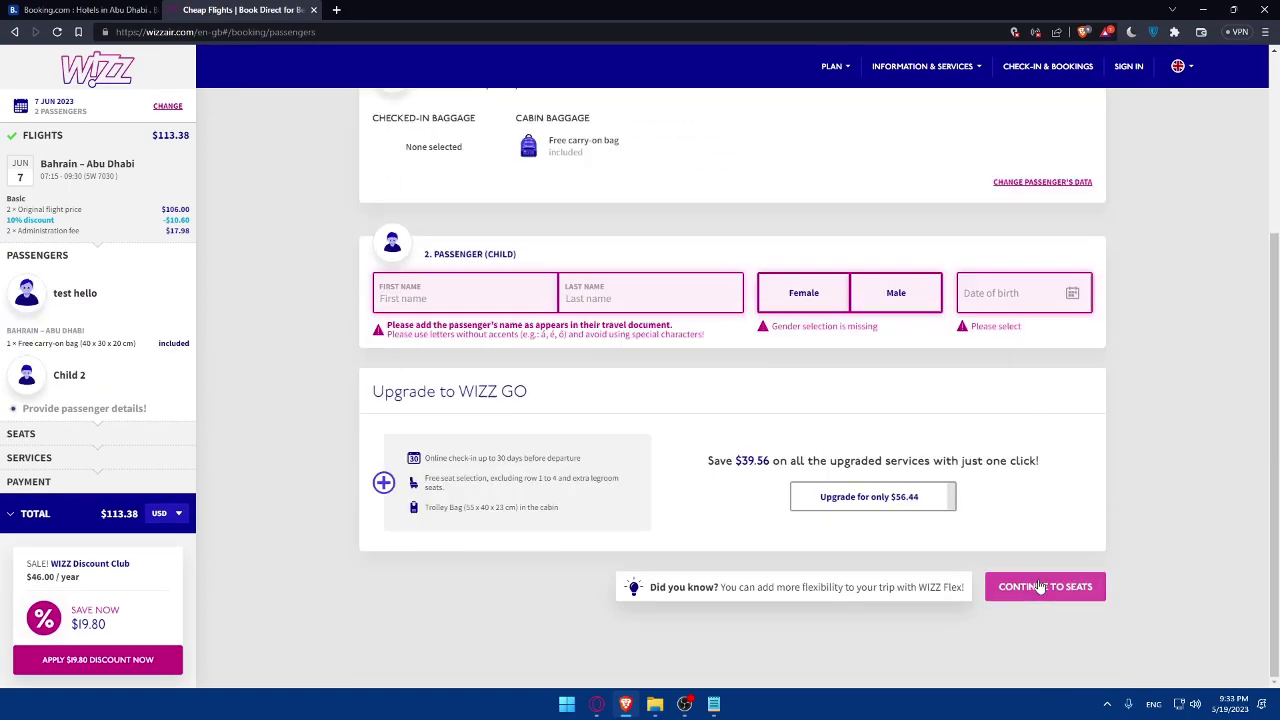
- Decline a checked-in bag for the child, enter their name, Male, birth date 2009-06-11
scroll(666, 354, down, 1)
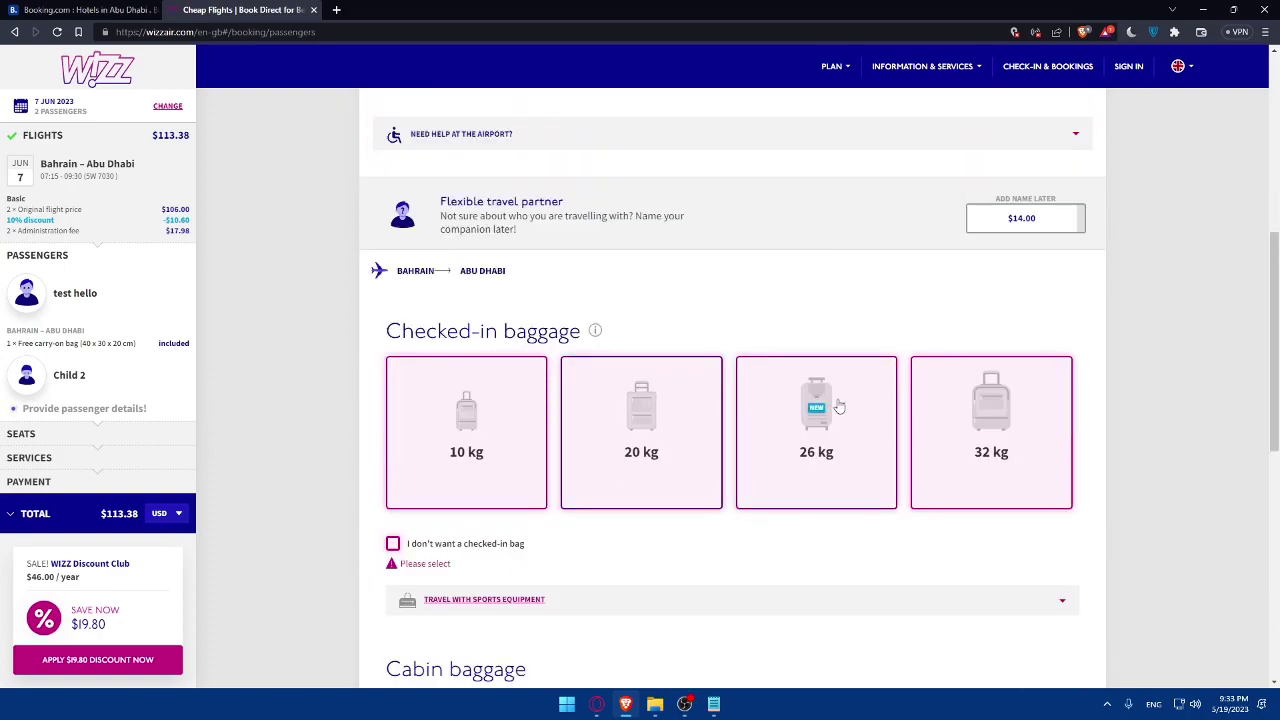
click(392, 543)
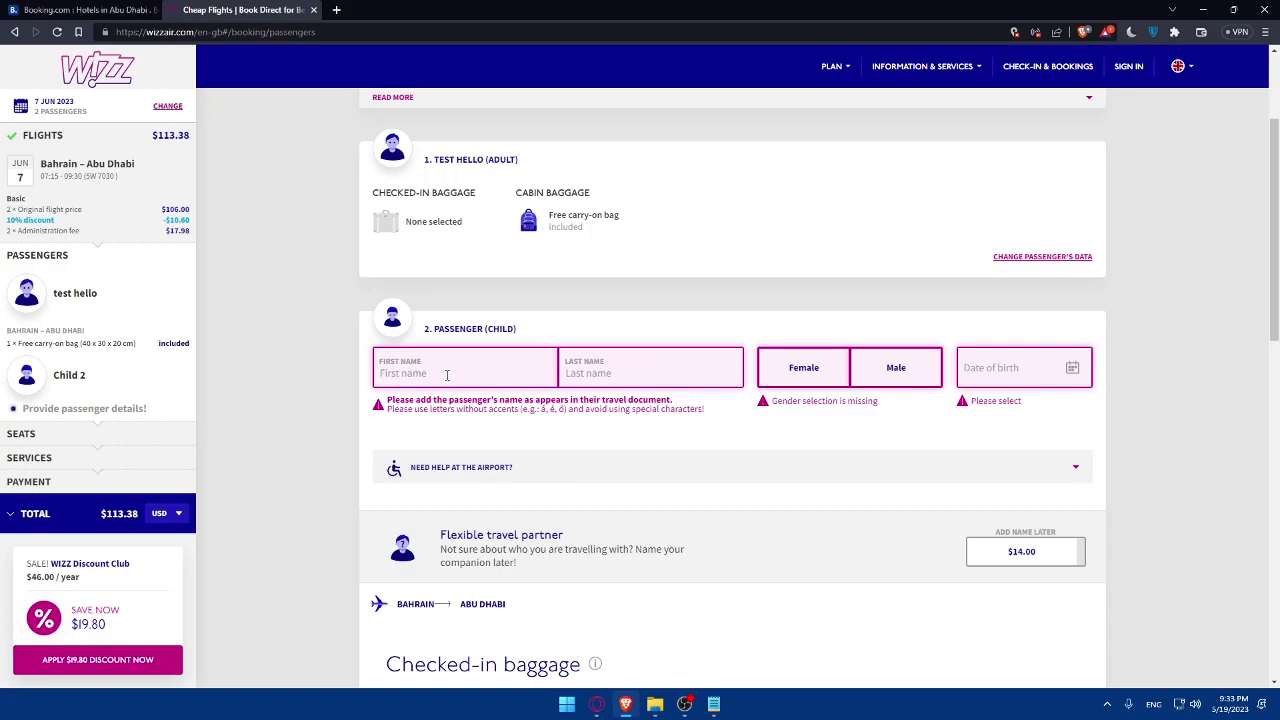
click(447, 375)
text(test)
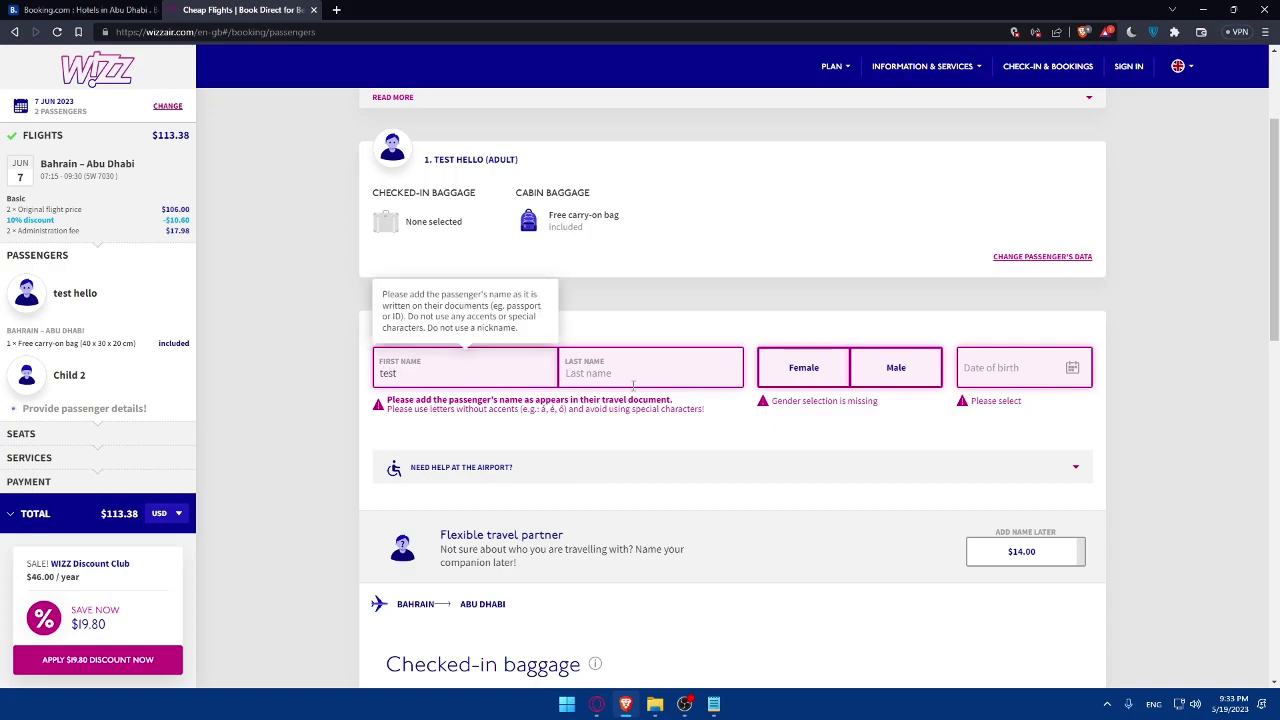
click(634, 388)
text(test)
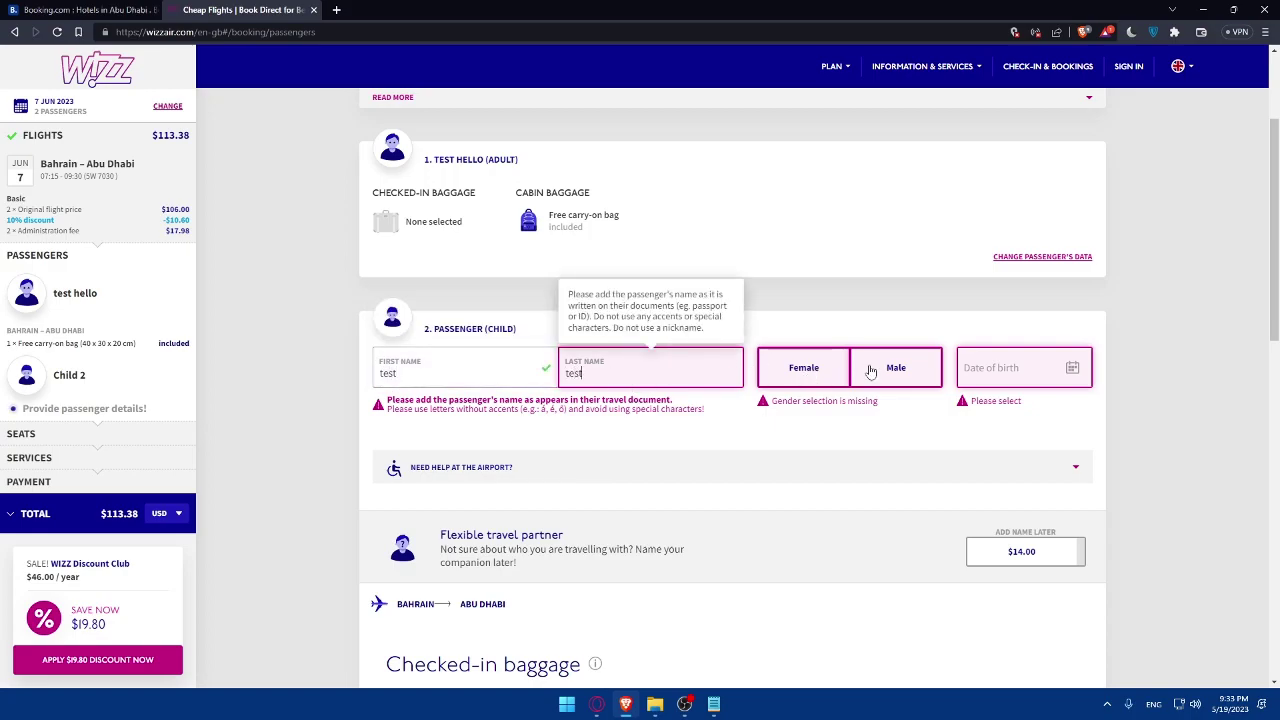
click(895, 368)
click(1010, 360)
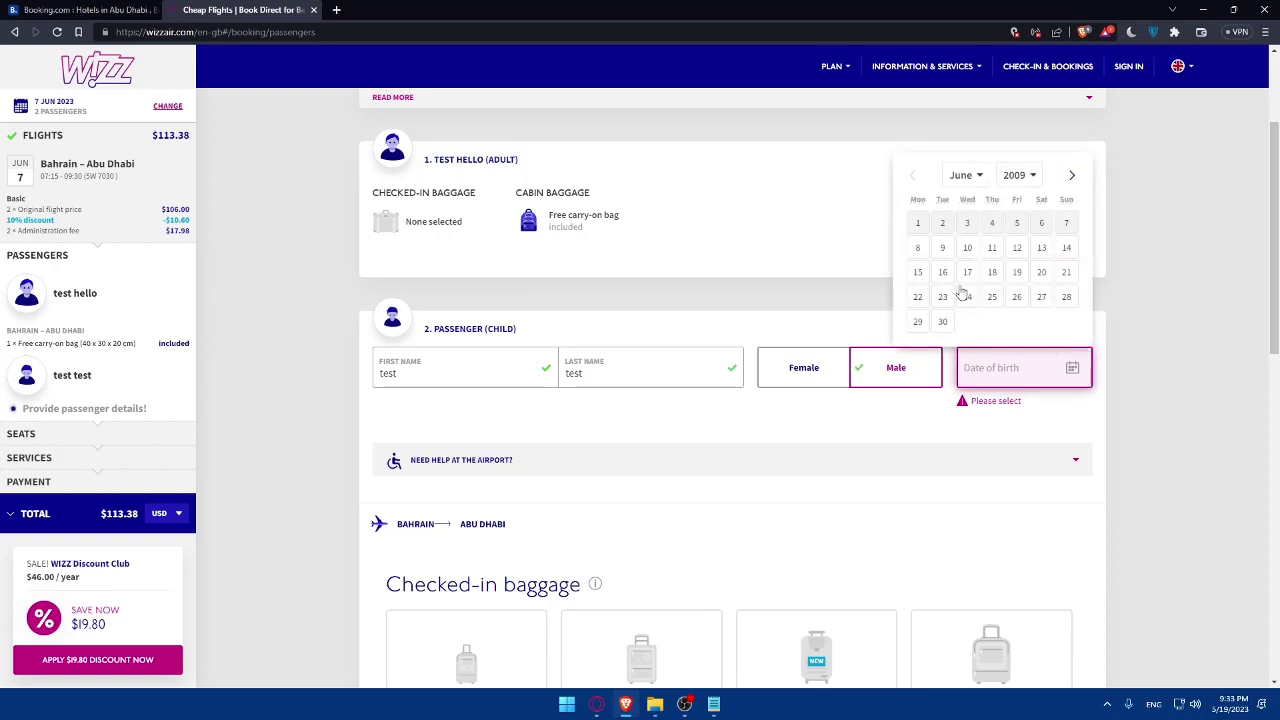
click(1015, 176)
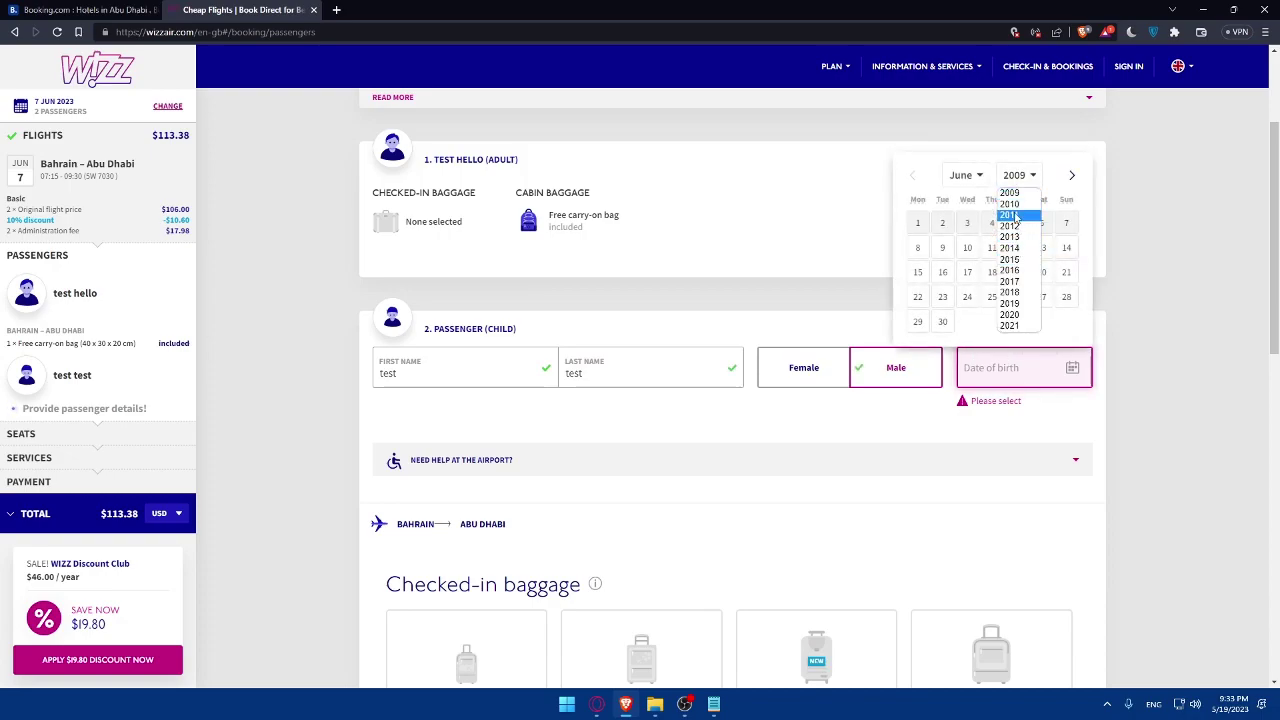
click(1010, 193)
click(992, 250)
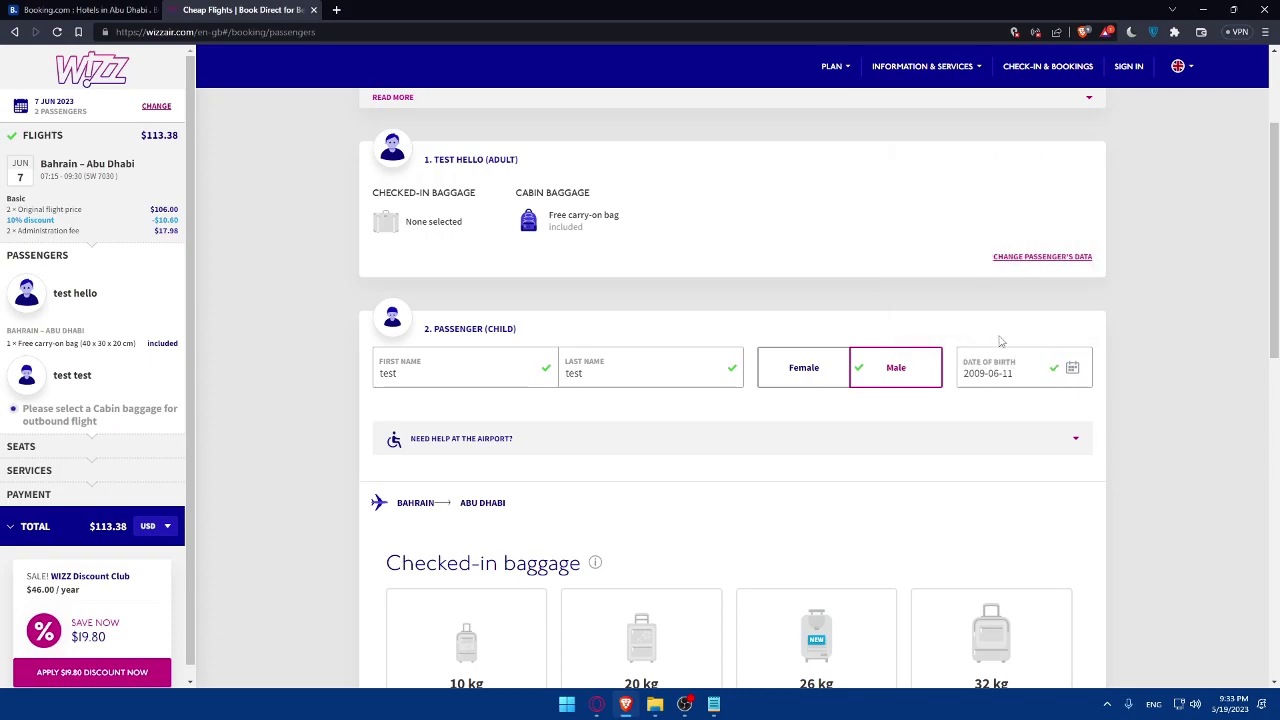
- Select the free carry-on bag for the child and confirm with OK
scroll(990, 350, down, 6)
scroll(604, 520, down, 2)
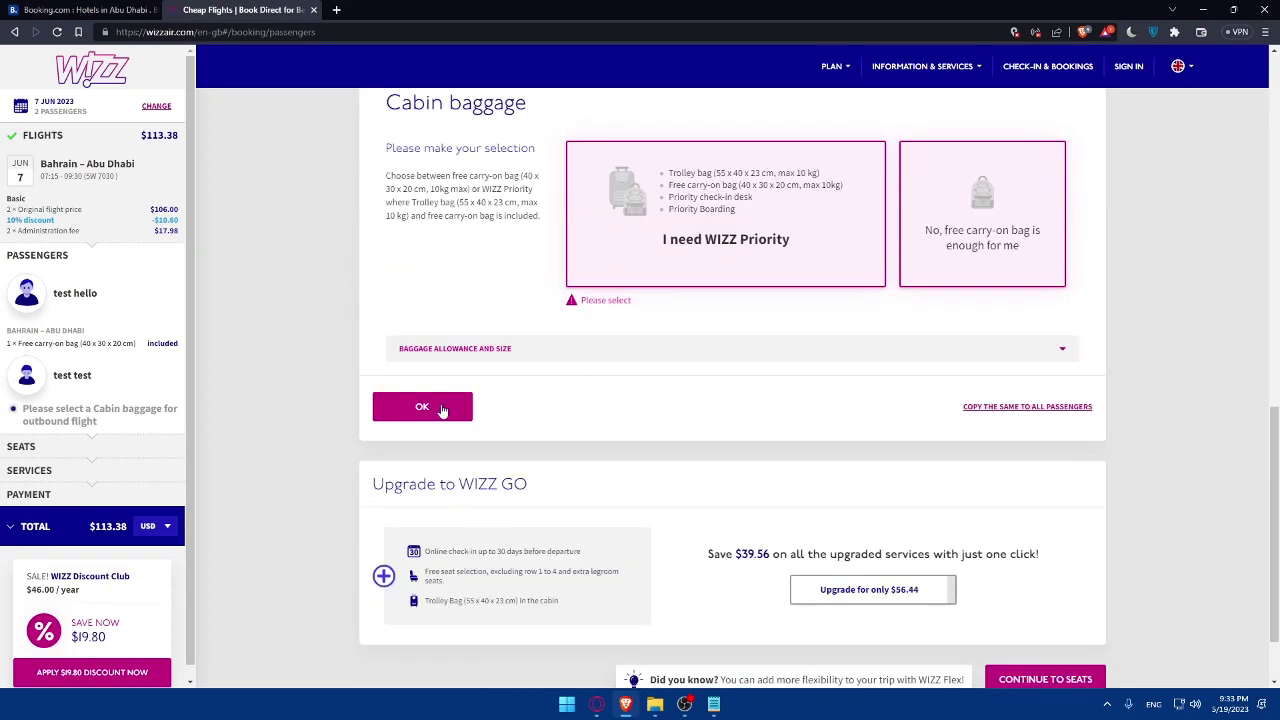
click(980, 228)
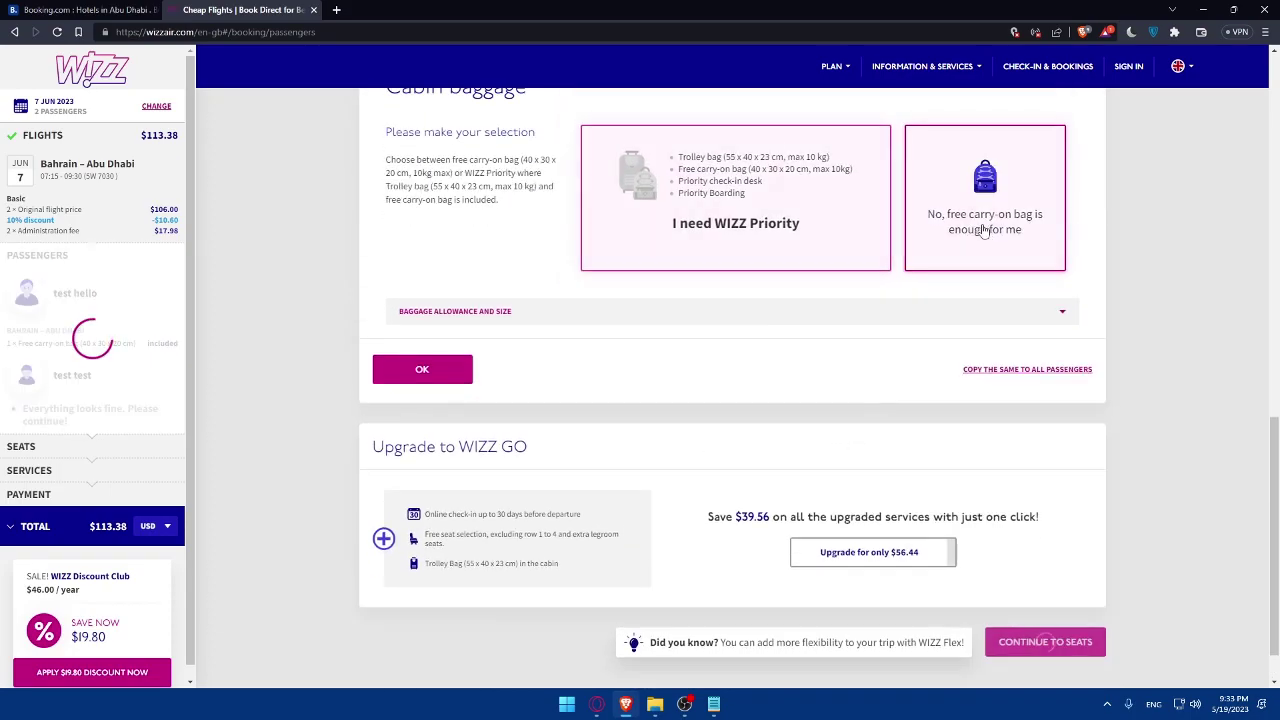
click(440, 391)
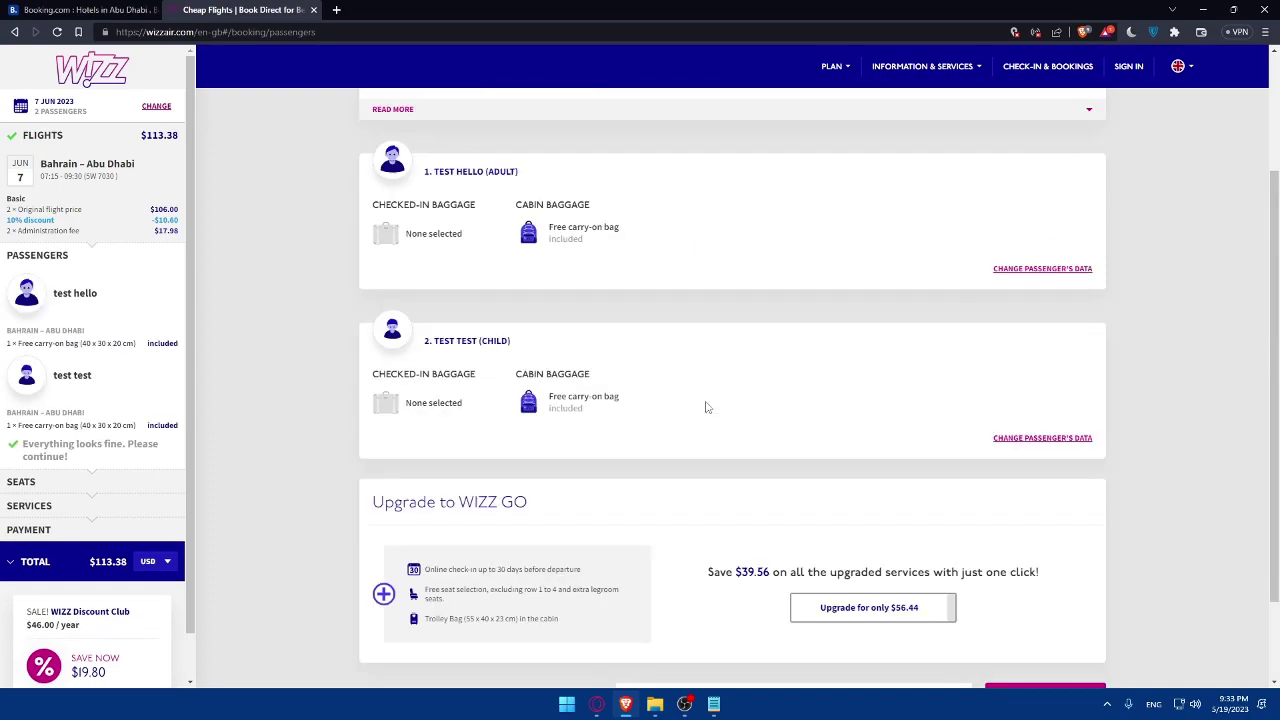
click(1033, 597)
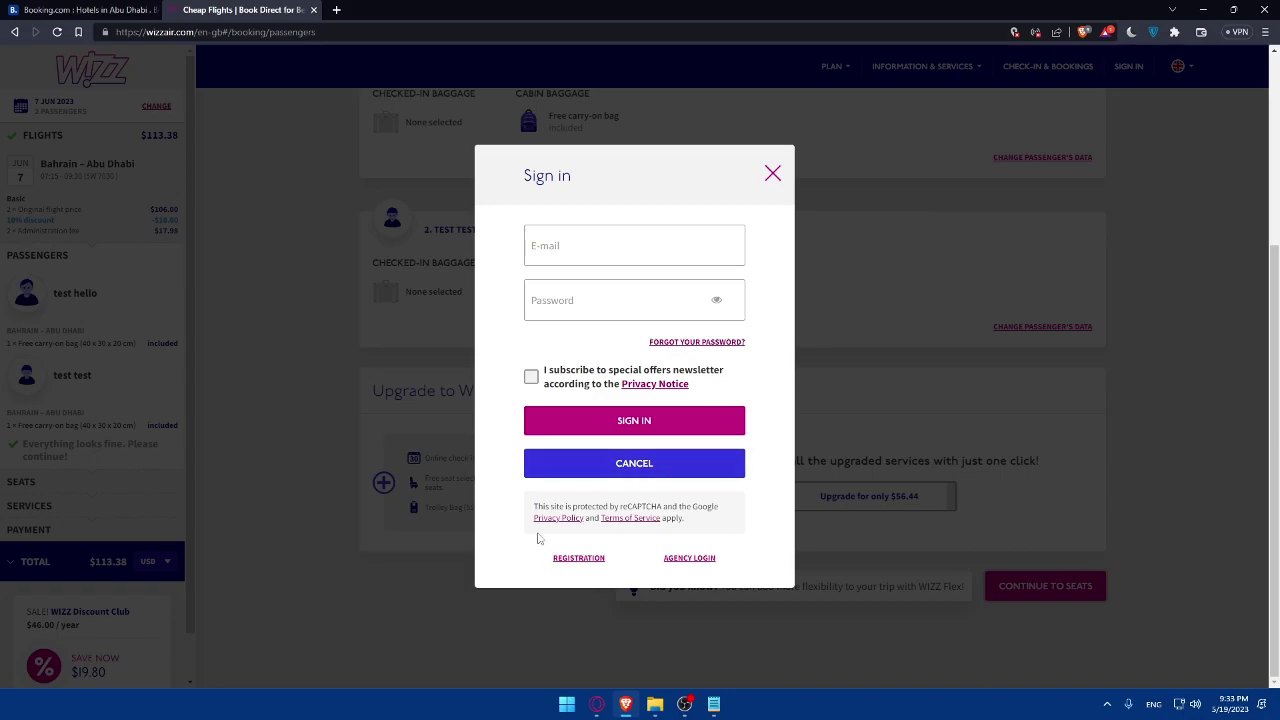
click(634, 463)
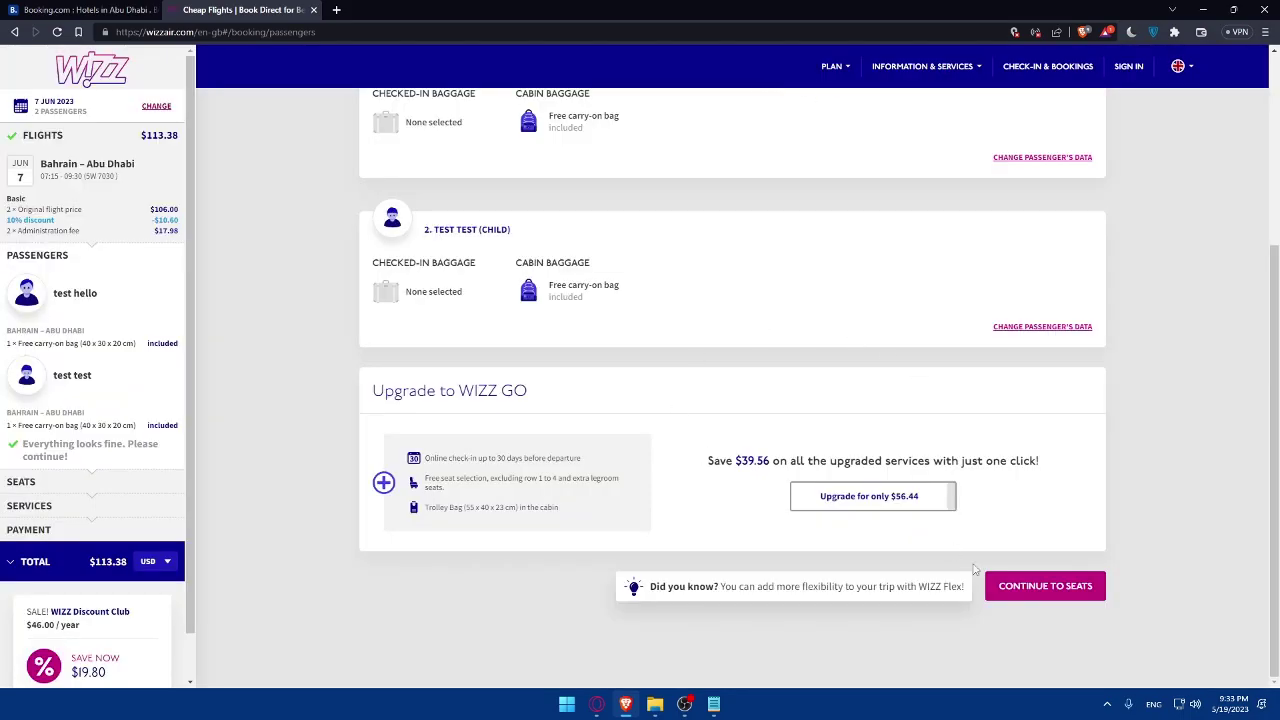
click(1045, 588)
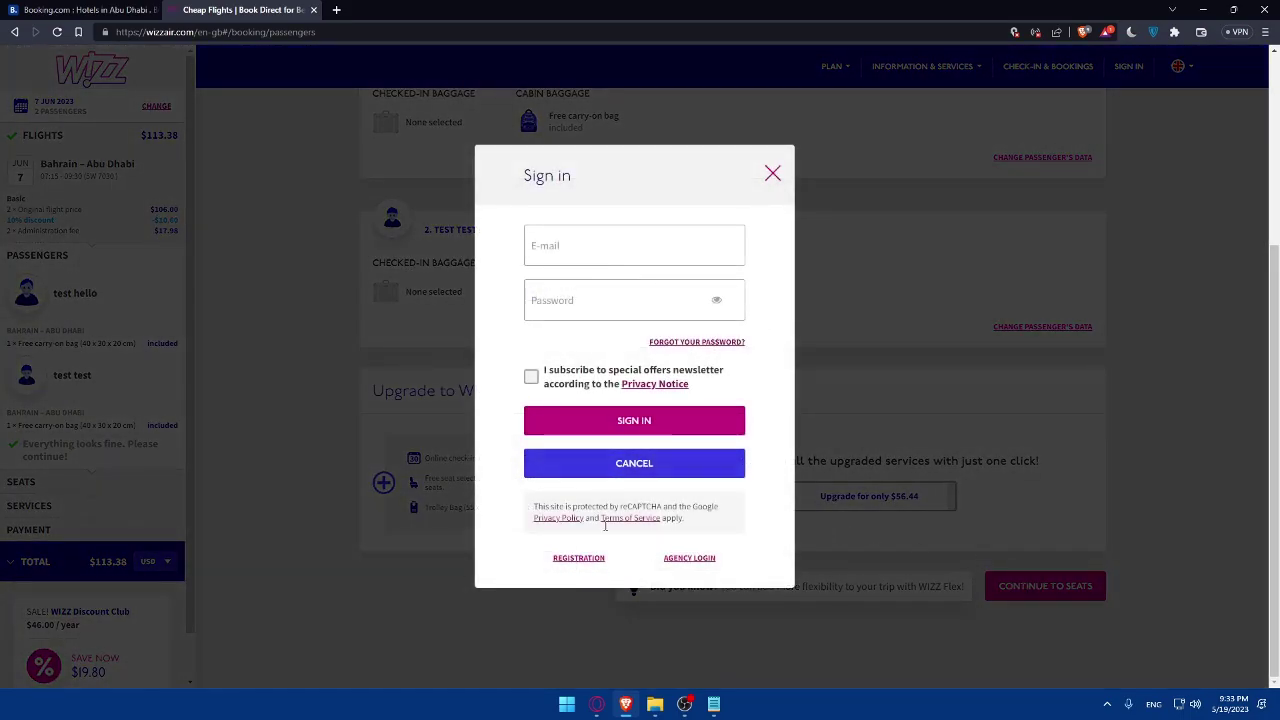
click(575, 560)
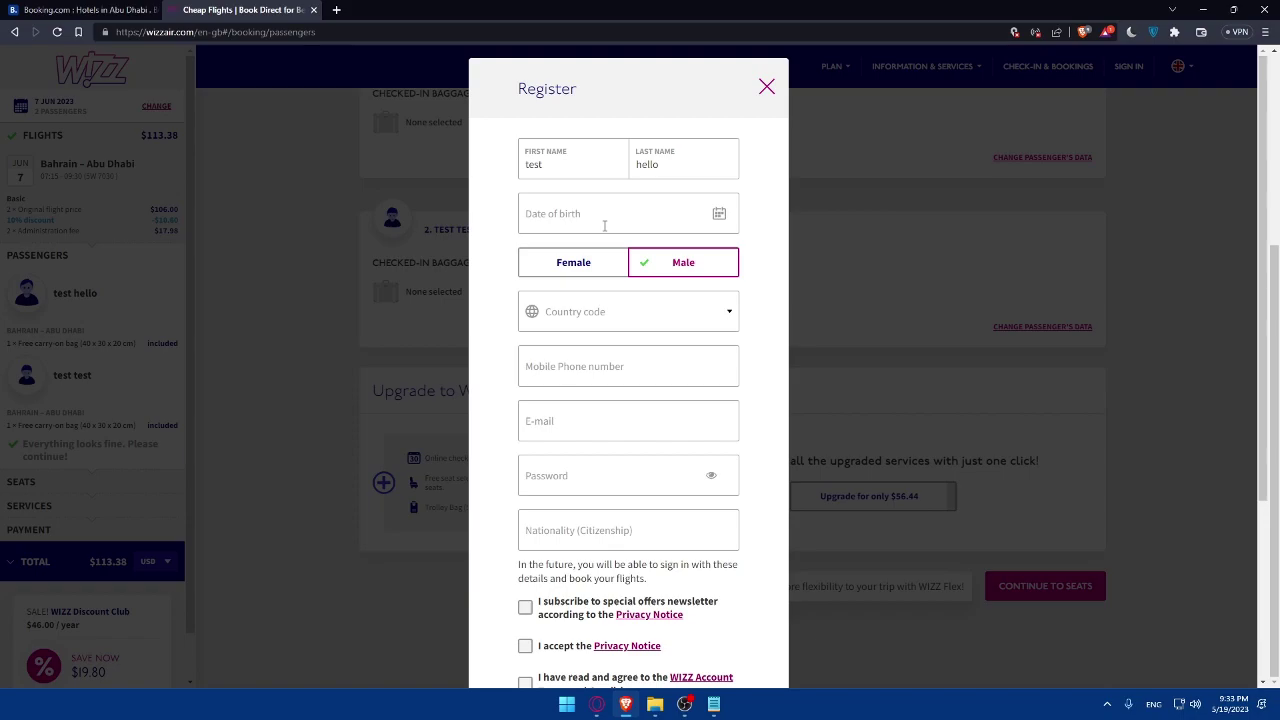
scroll(599, 367, down, 1)
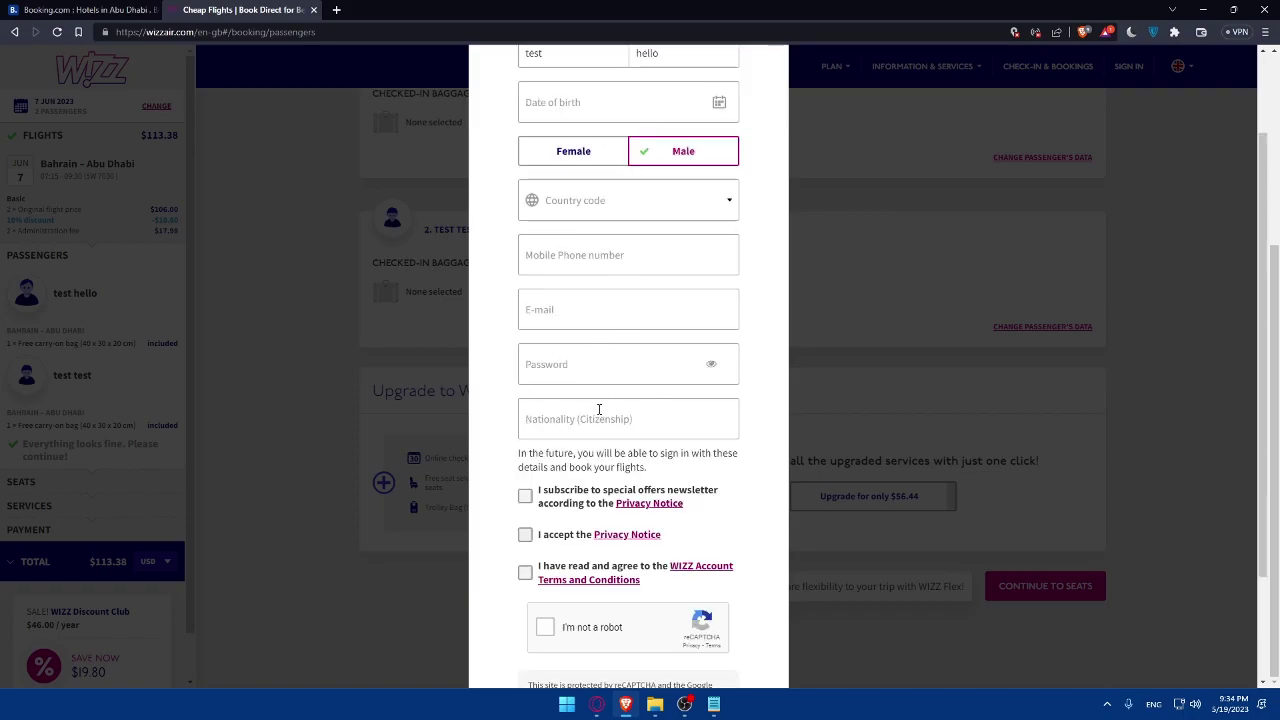
scroll(603, 408, down, 2)
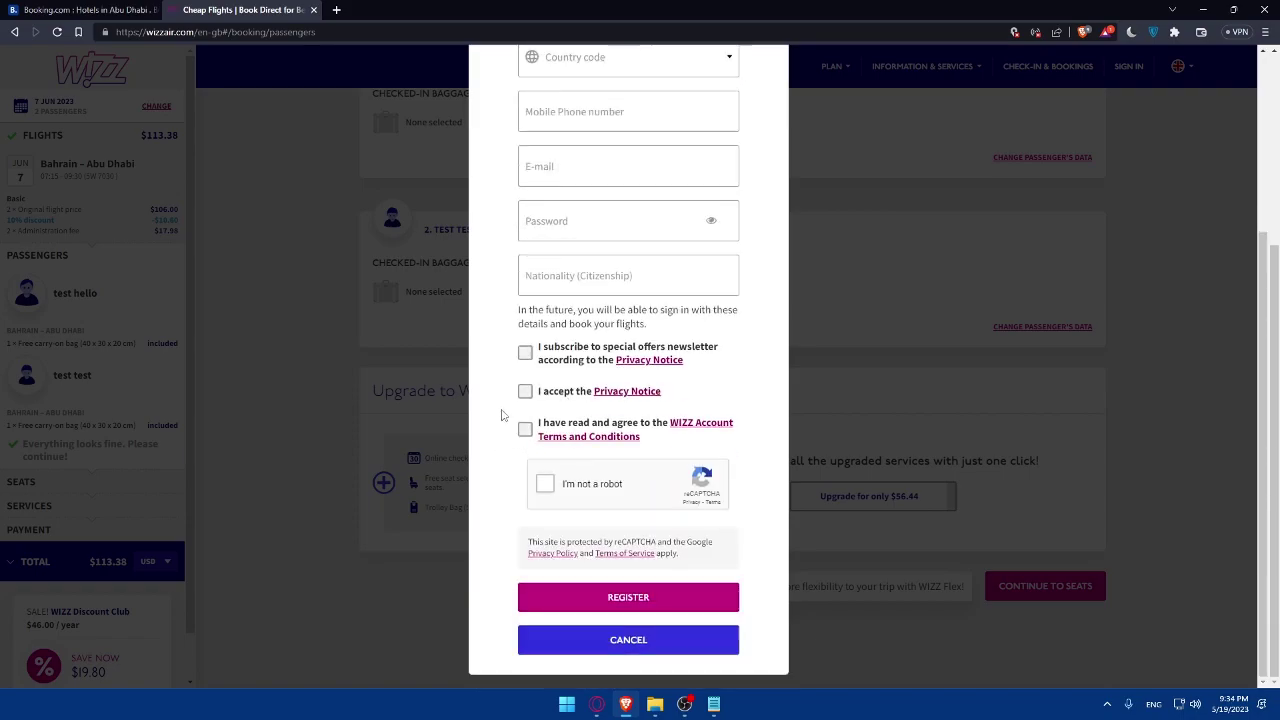
click(790, 320)
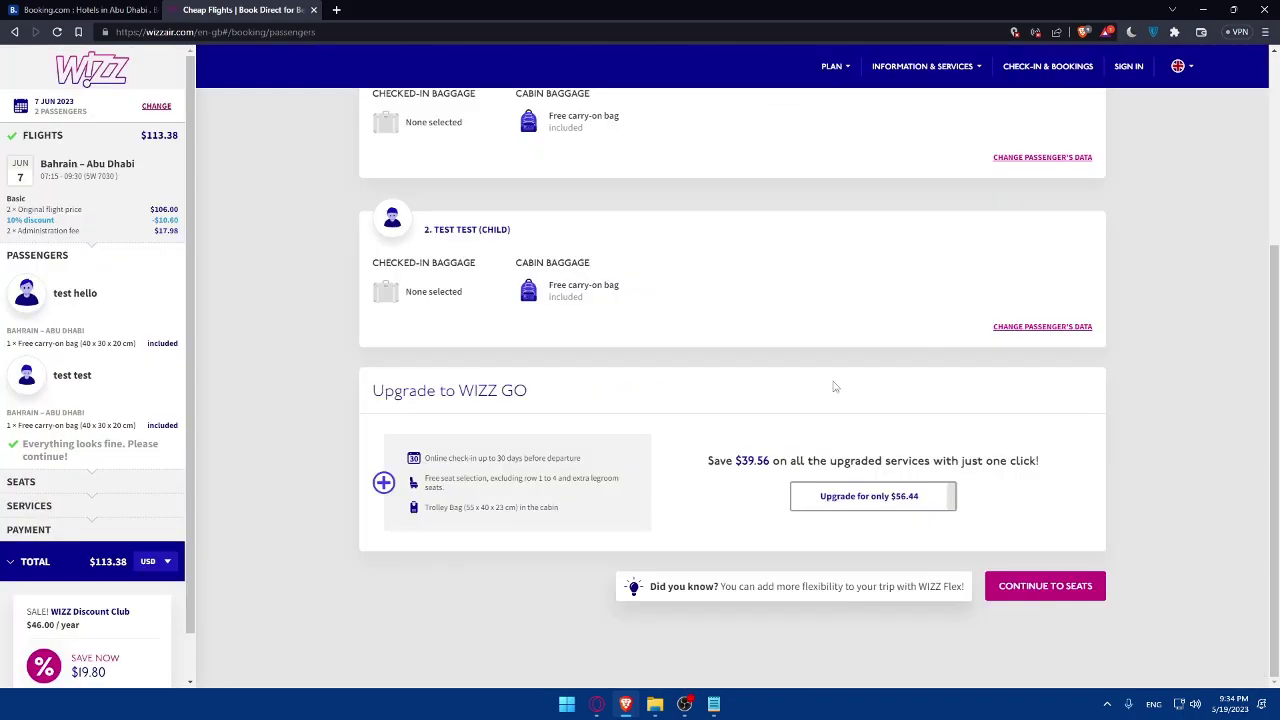